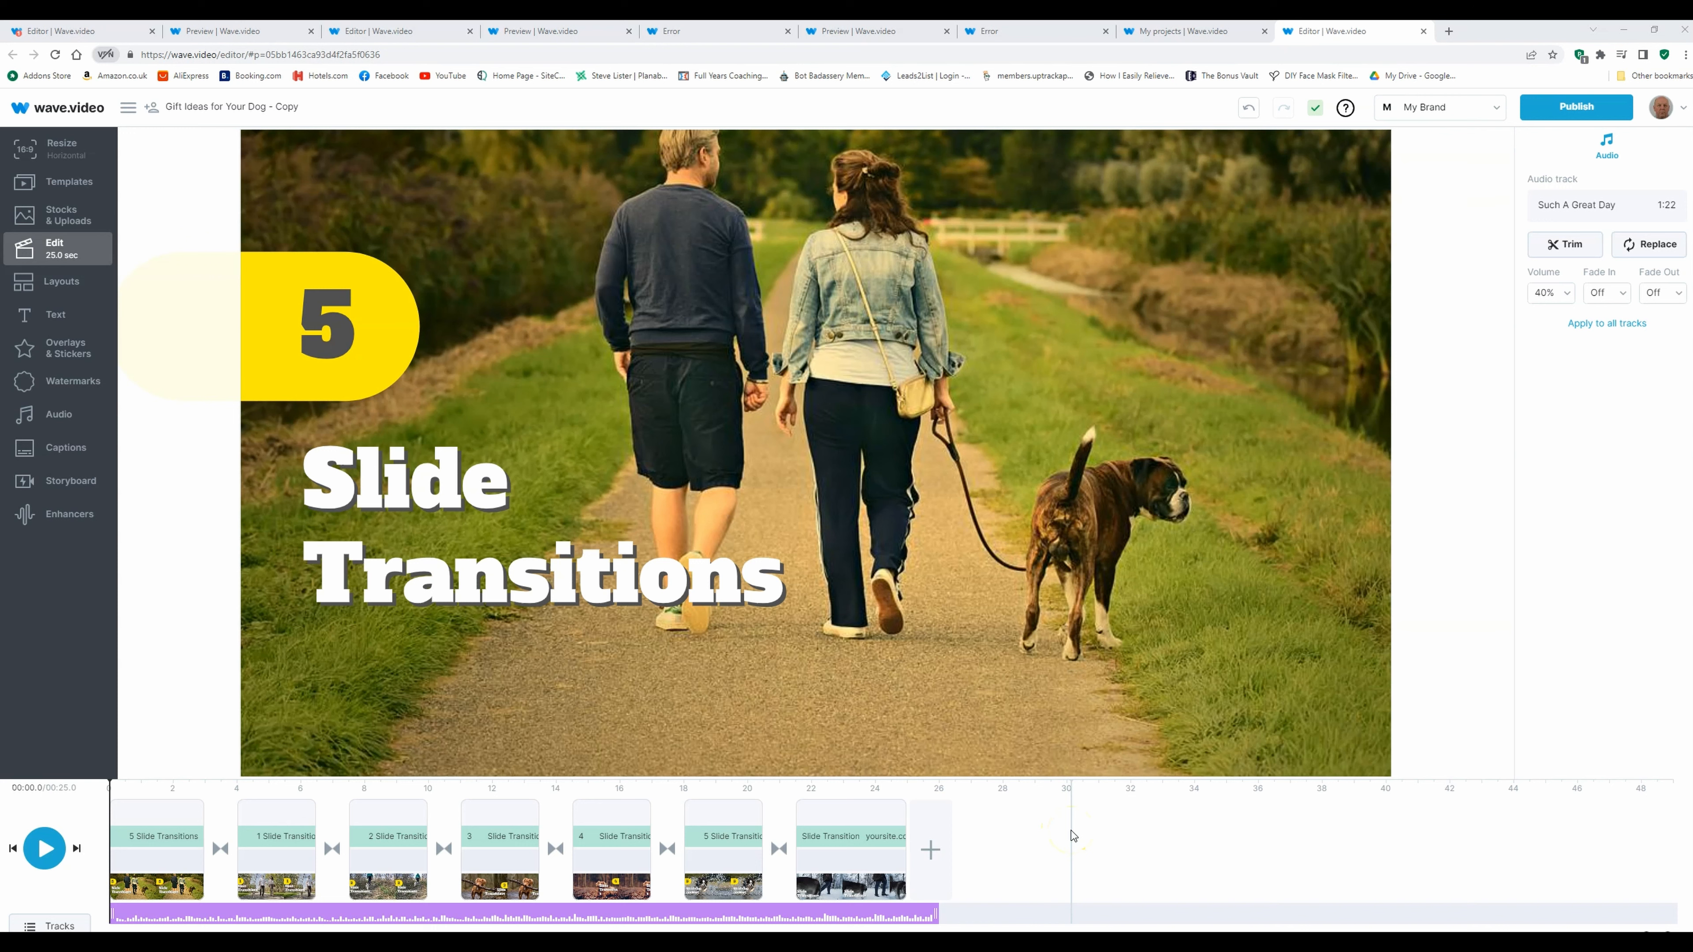
# - Preview the video to watch its existing transitions, stop partway, and return the playhead to the beginning
pyautogui.click(161, 842)
pyautogui.click(43, 853)
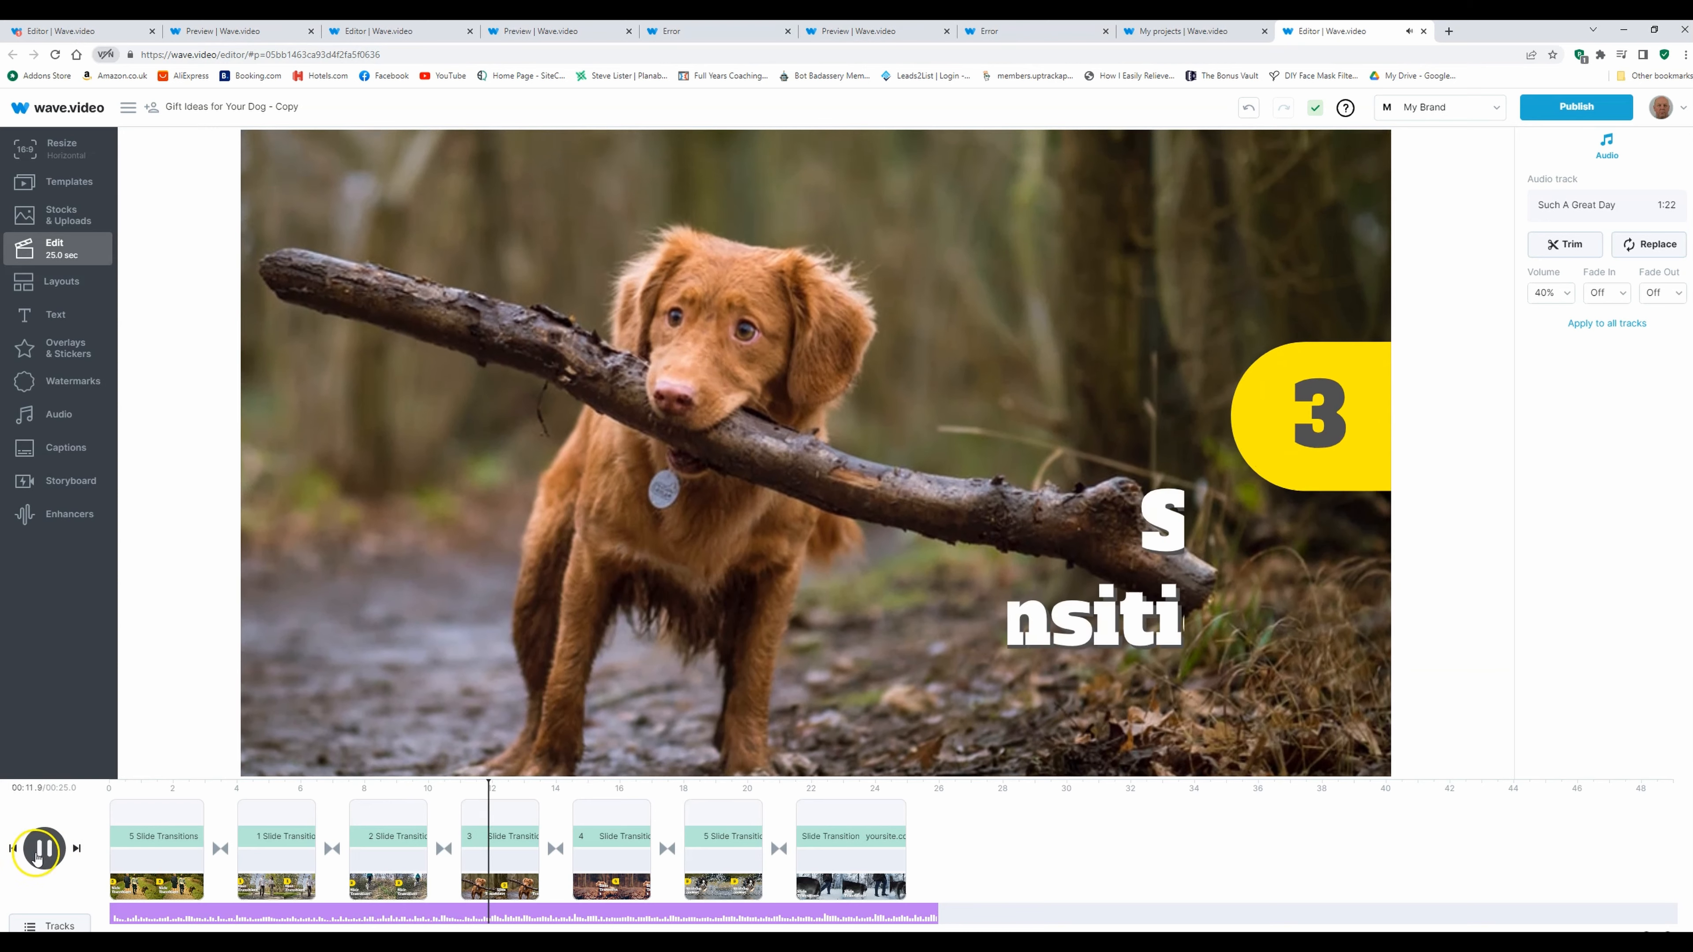
pyautogui.click(42, 851)
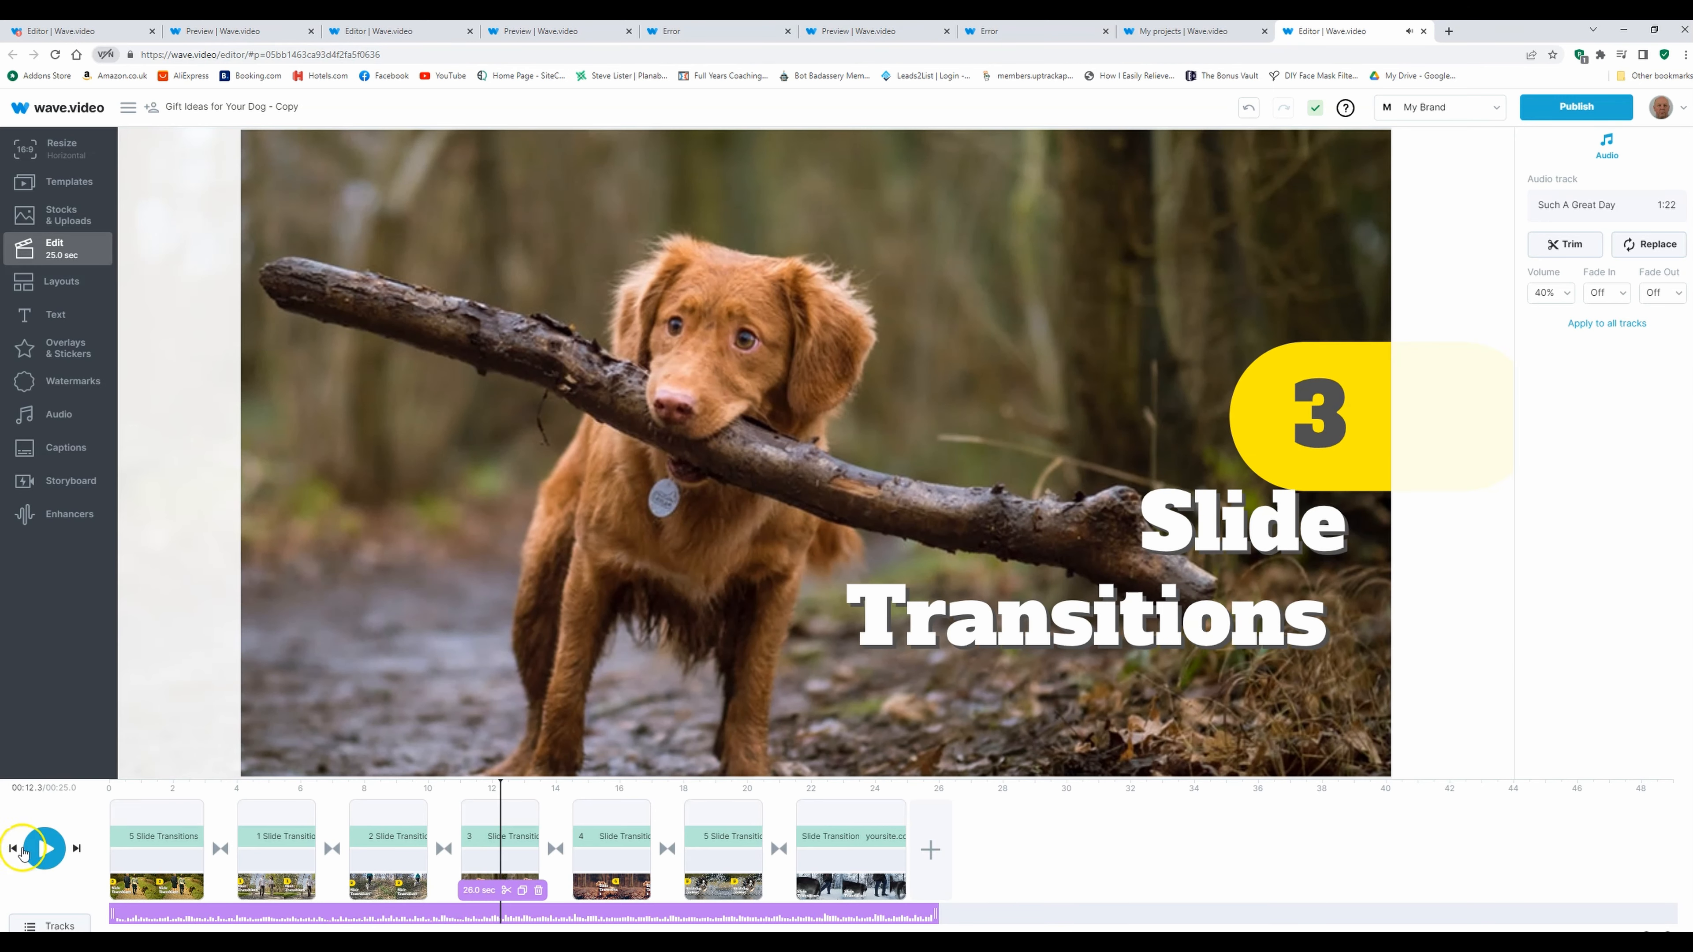
pyautogui.click(13, 849)
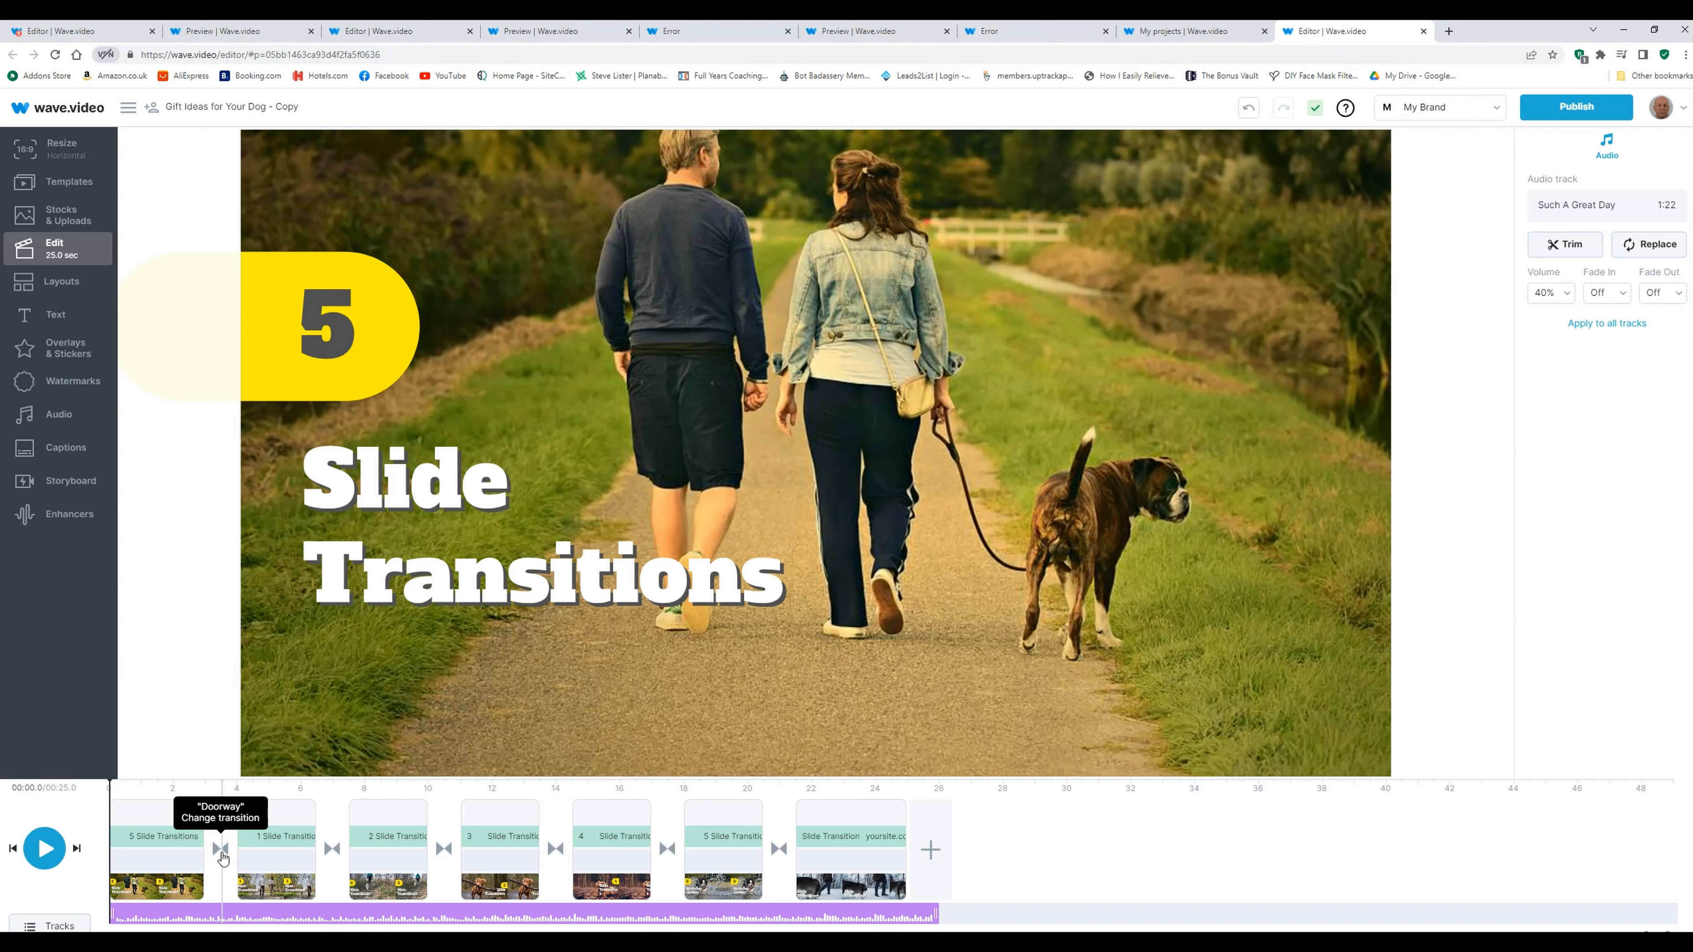
# - Open the transition settings between the first and second clips and magnify the screen around them
pyautogui.click(220, 853)
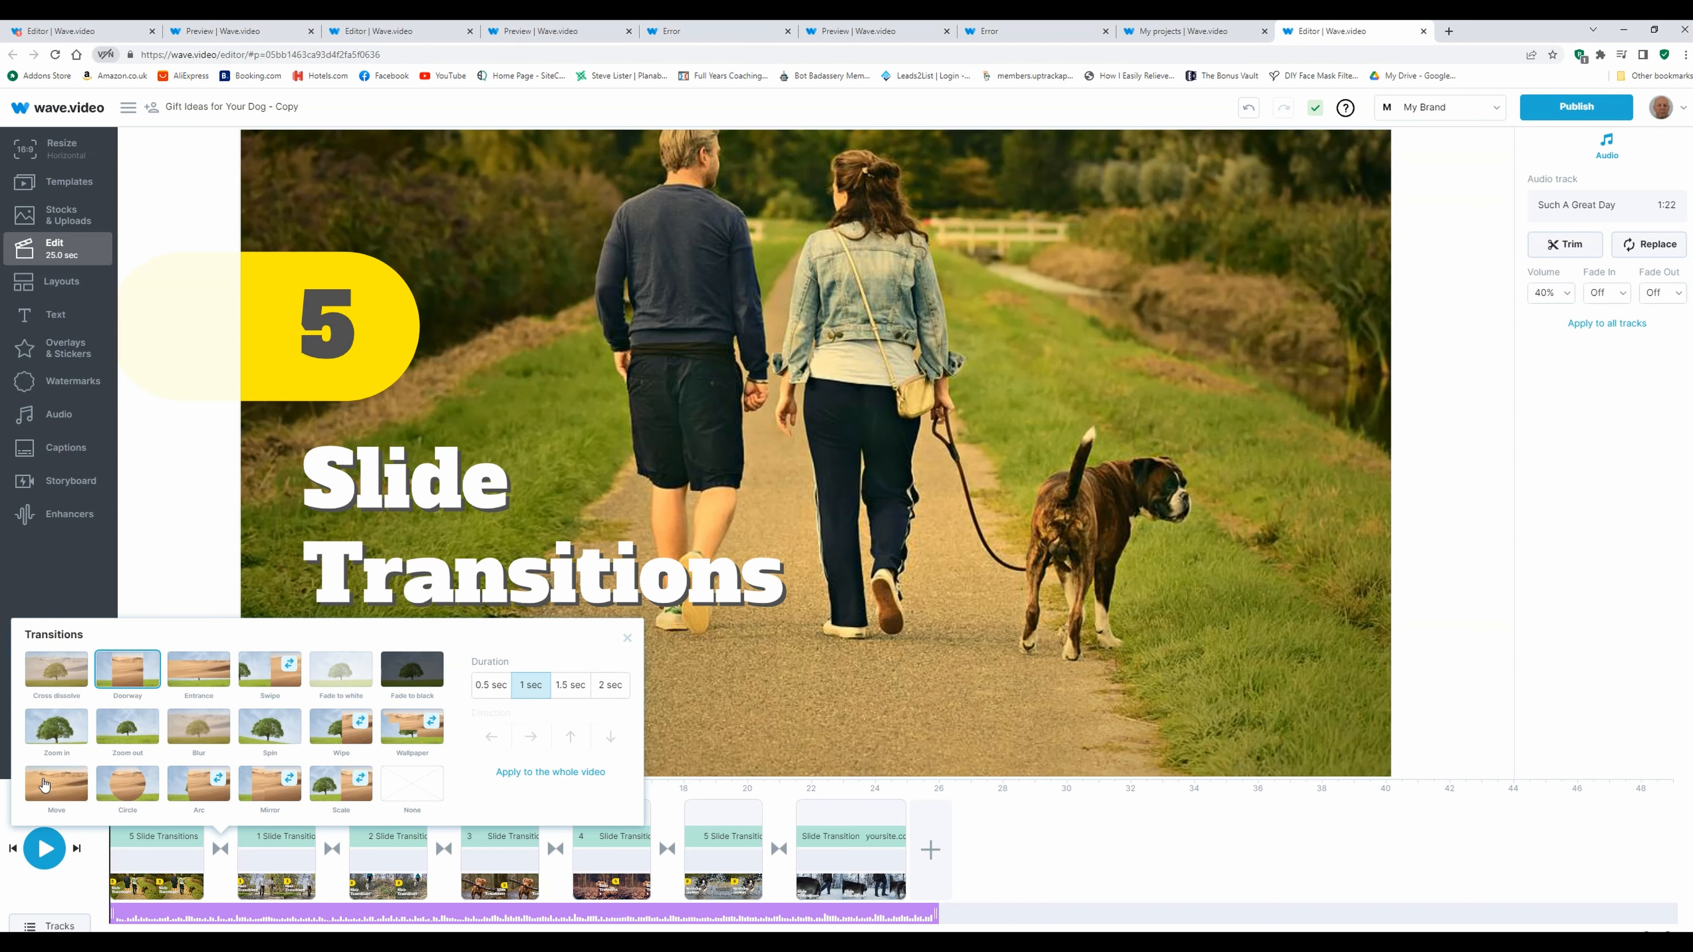
pyautogui.press('super+plus')
pyautogui.press('super+plus')
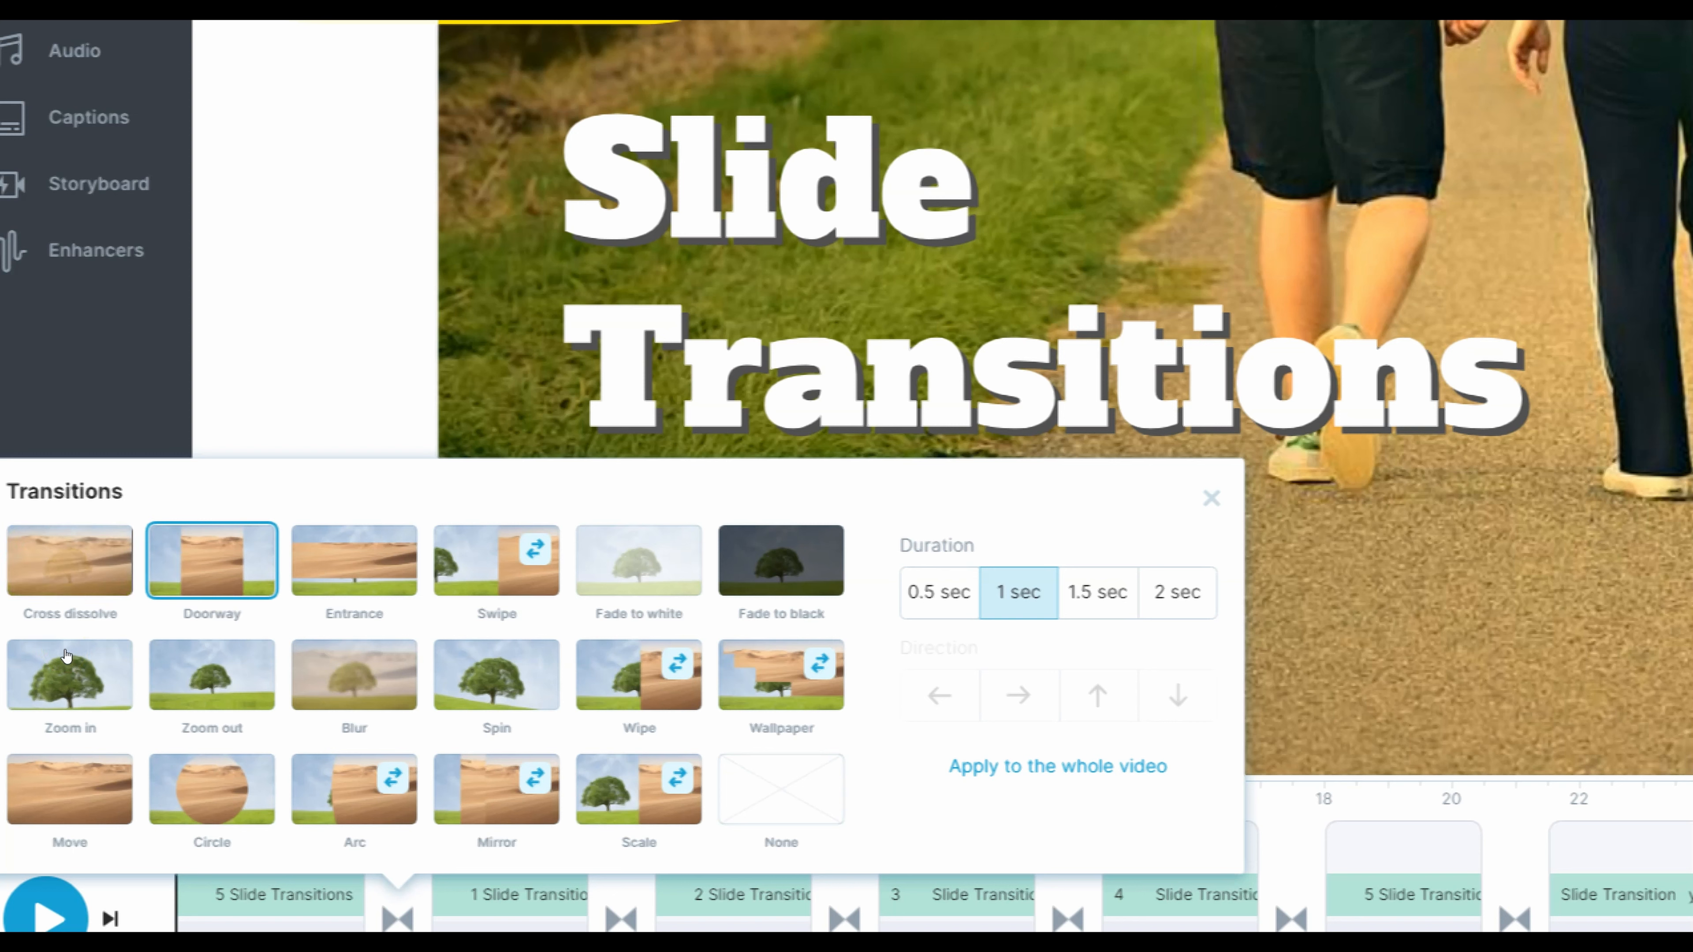
# - Try the Cross dissolve, Doorway, Entrance, Swipe, Fade to white, Fade to black, Wipe, Spin and Circle transitions between the first two clips
pyautogui.click(54, 695)
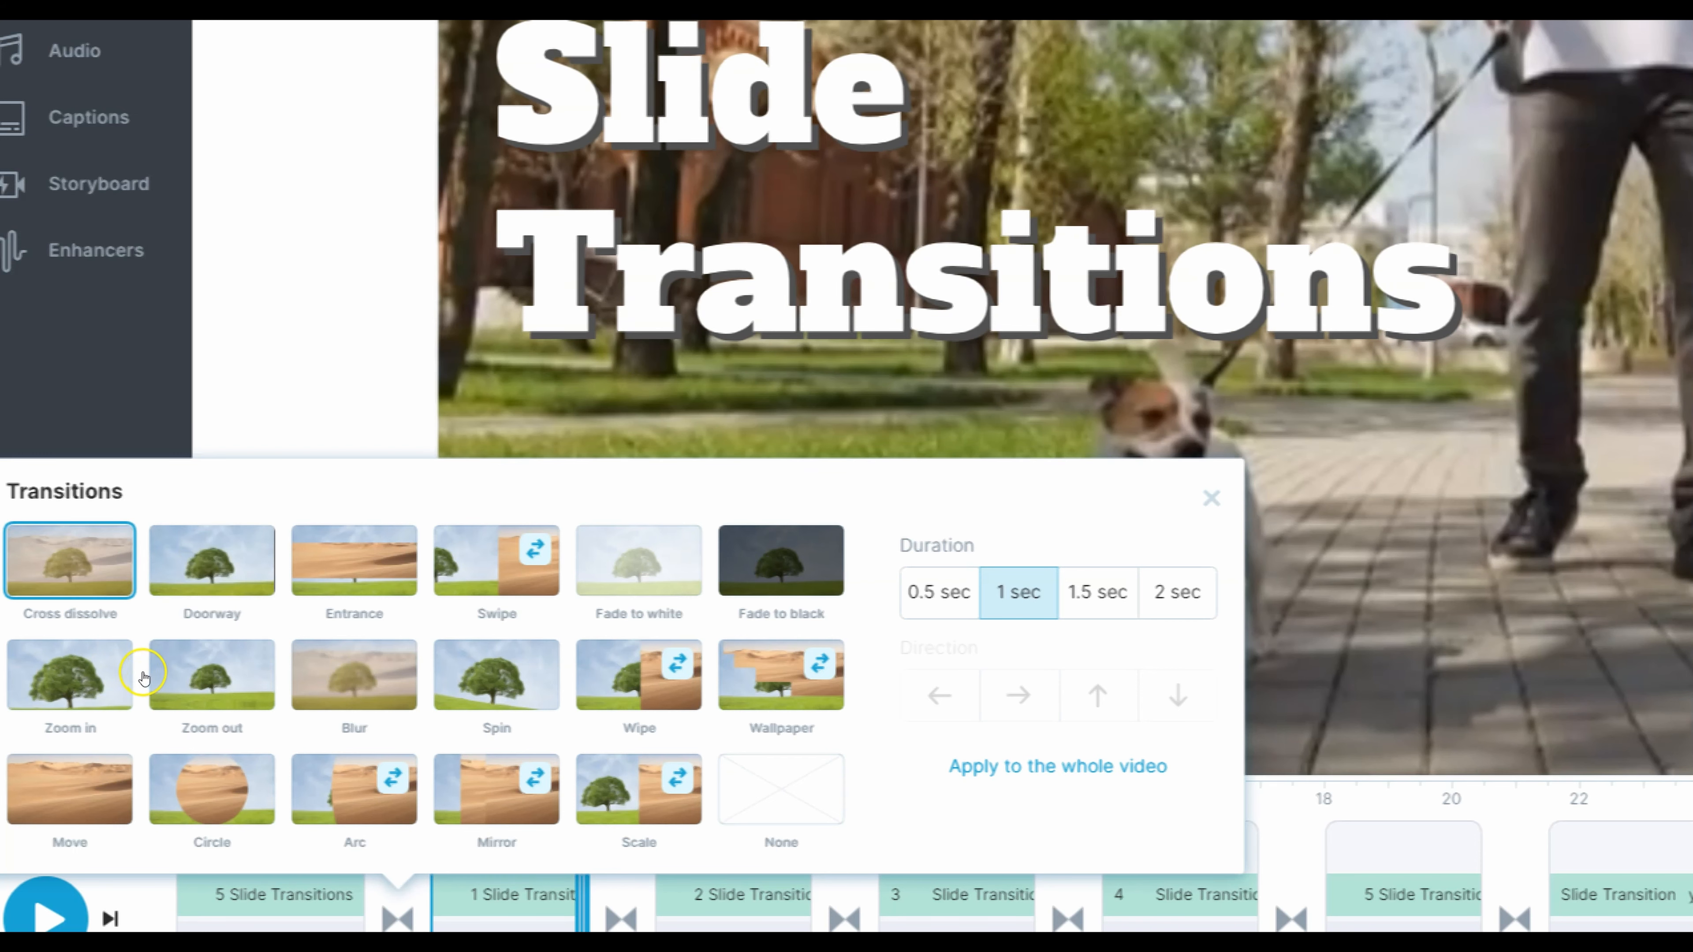
pyautogui.click(138, 675)
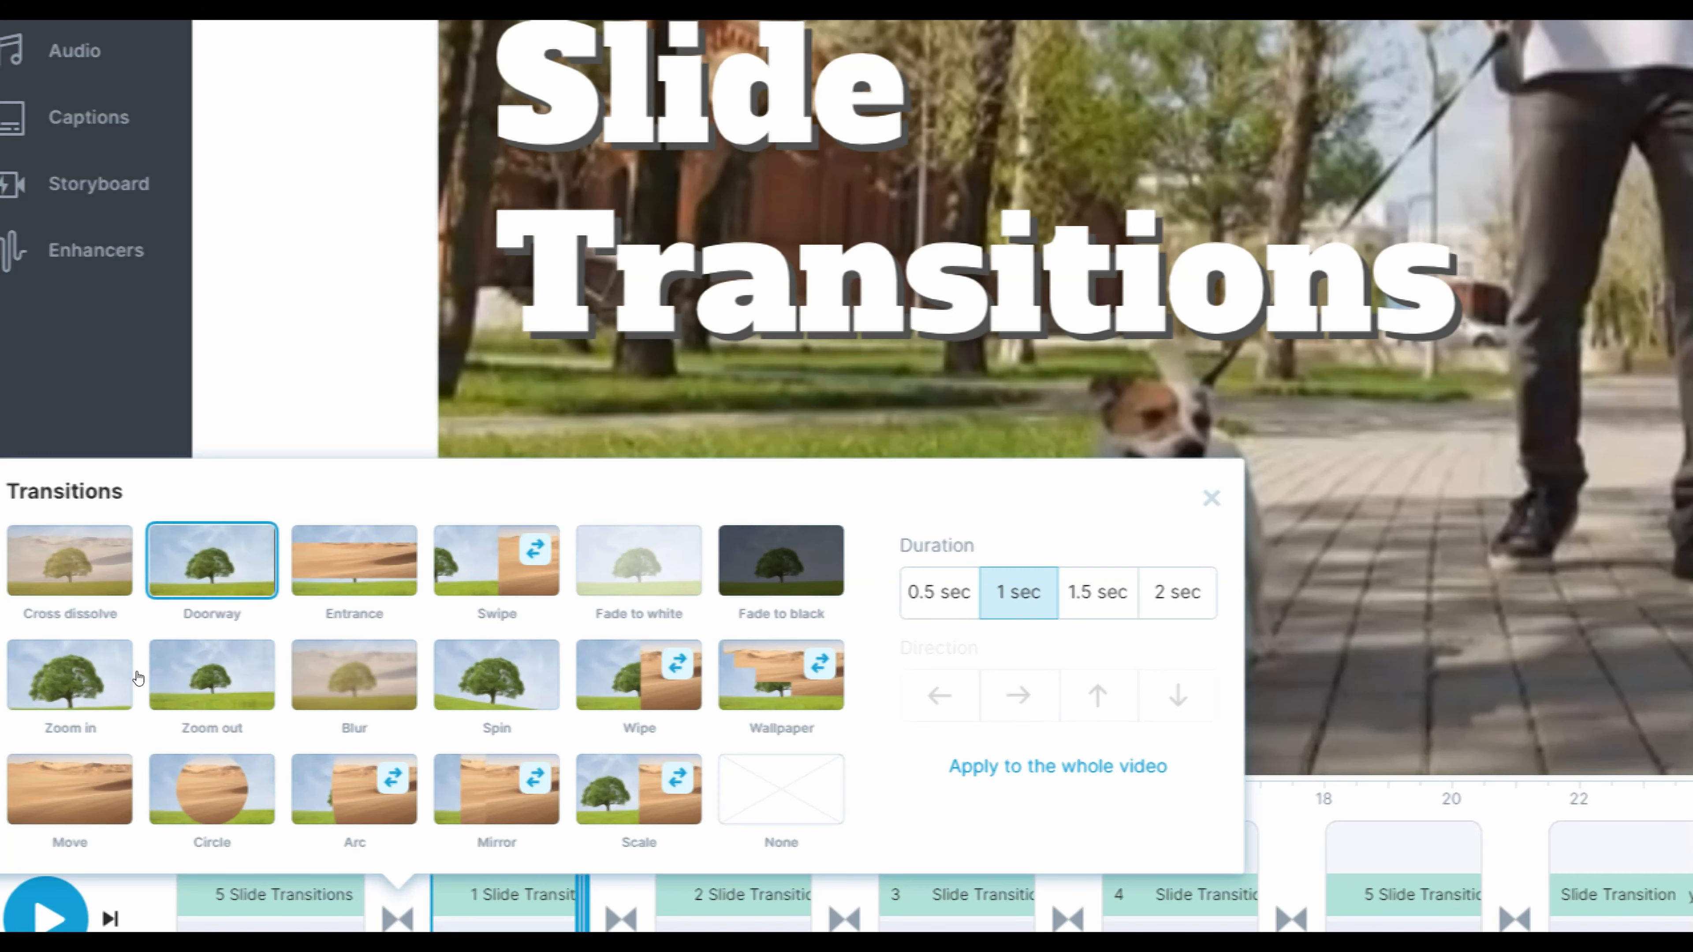
pyautogui.click(210, 675)
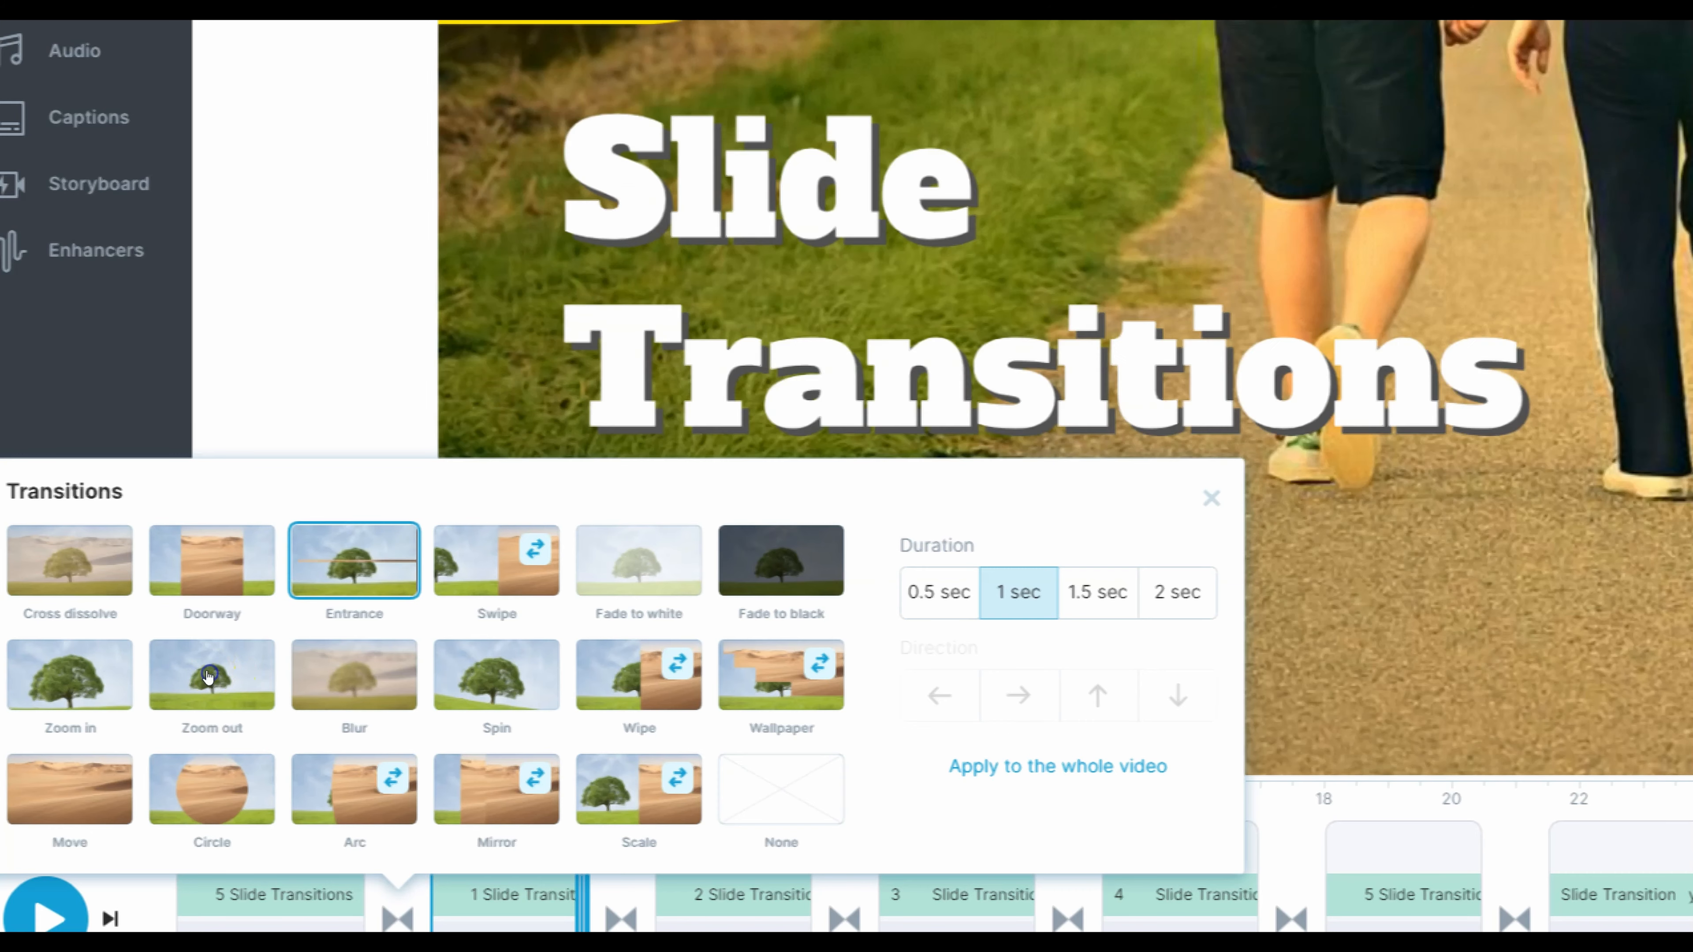
pyautogui.click(267, 675)
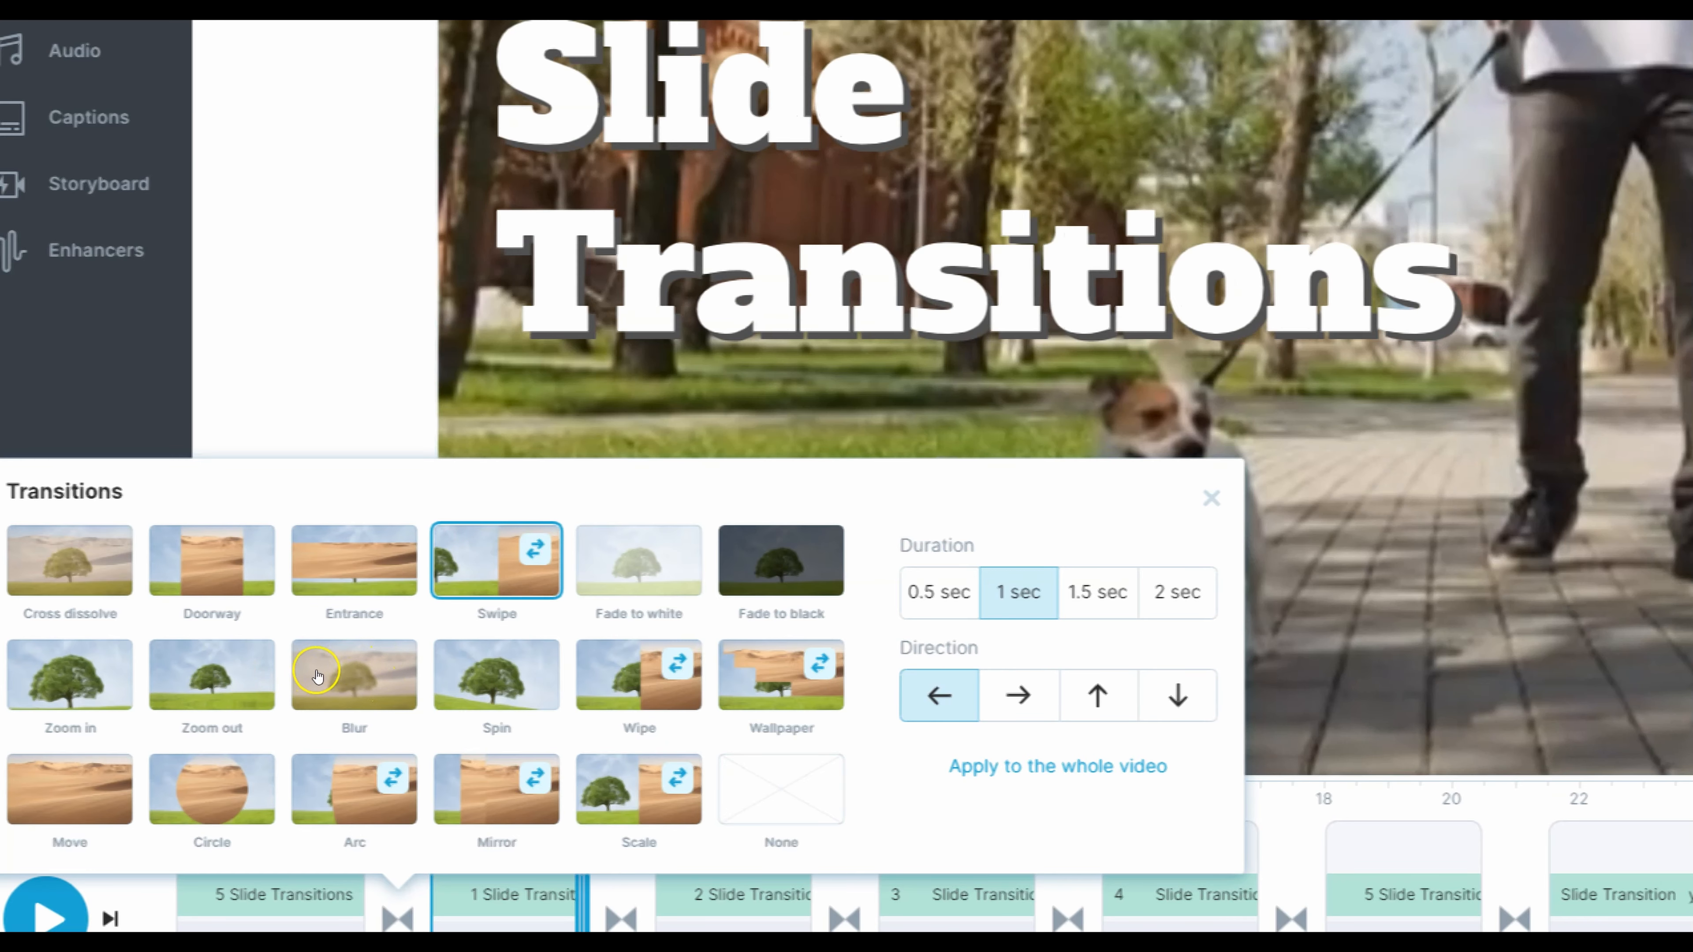
pyautogui.click(342, 674)
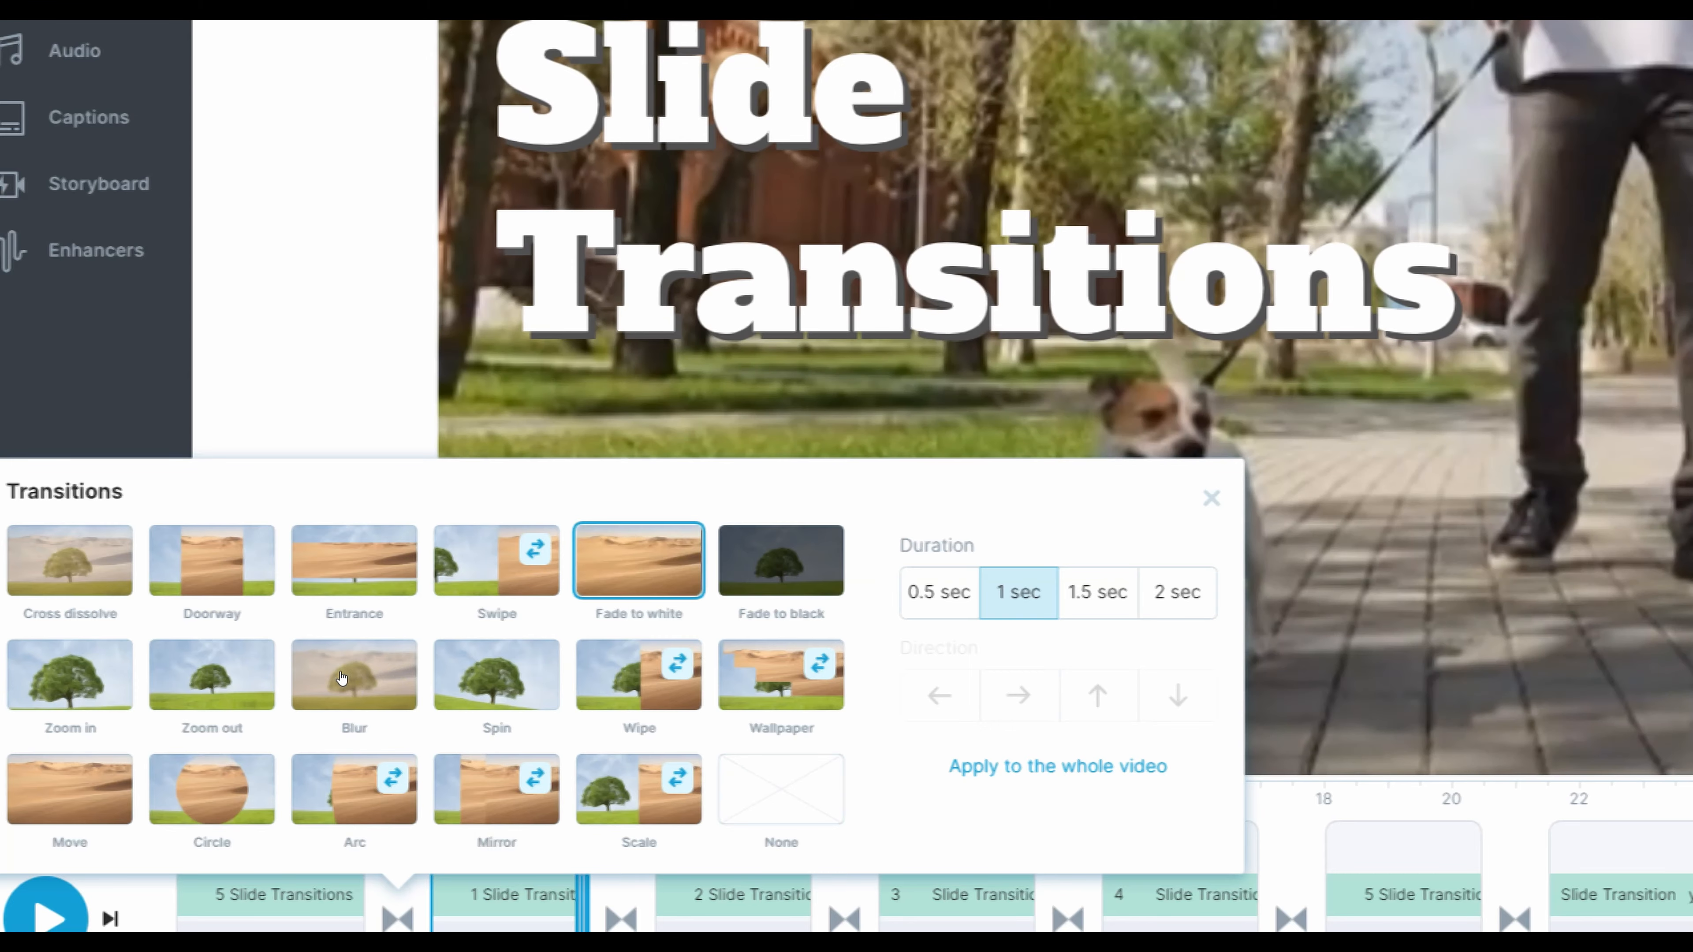
pyautogui.click(420, 675)
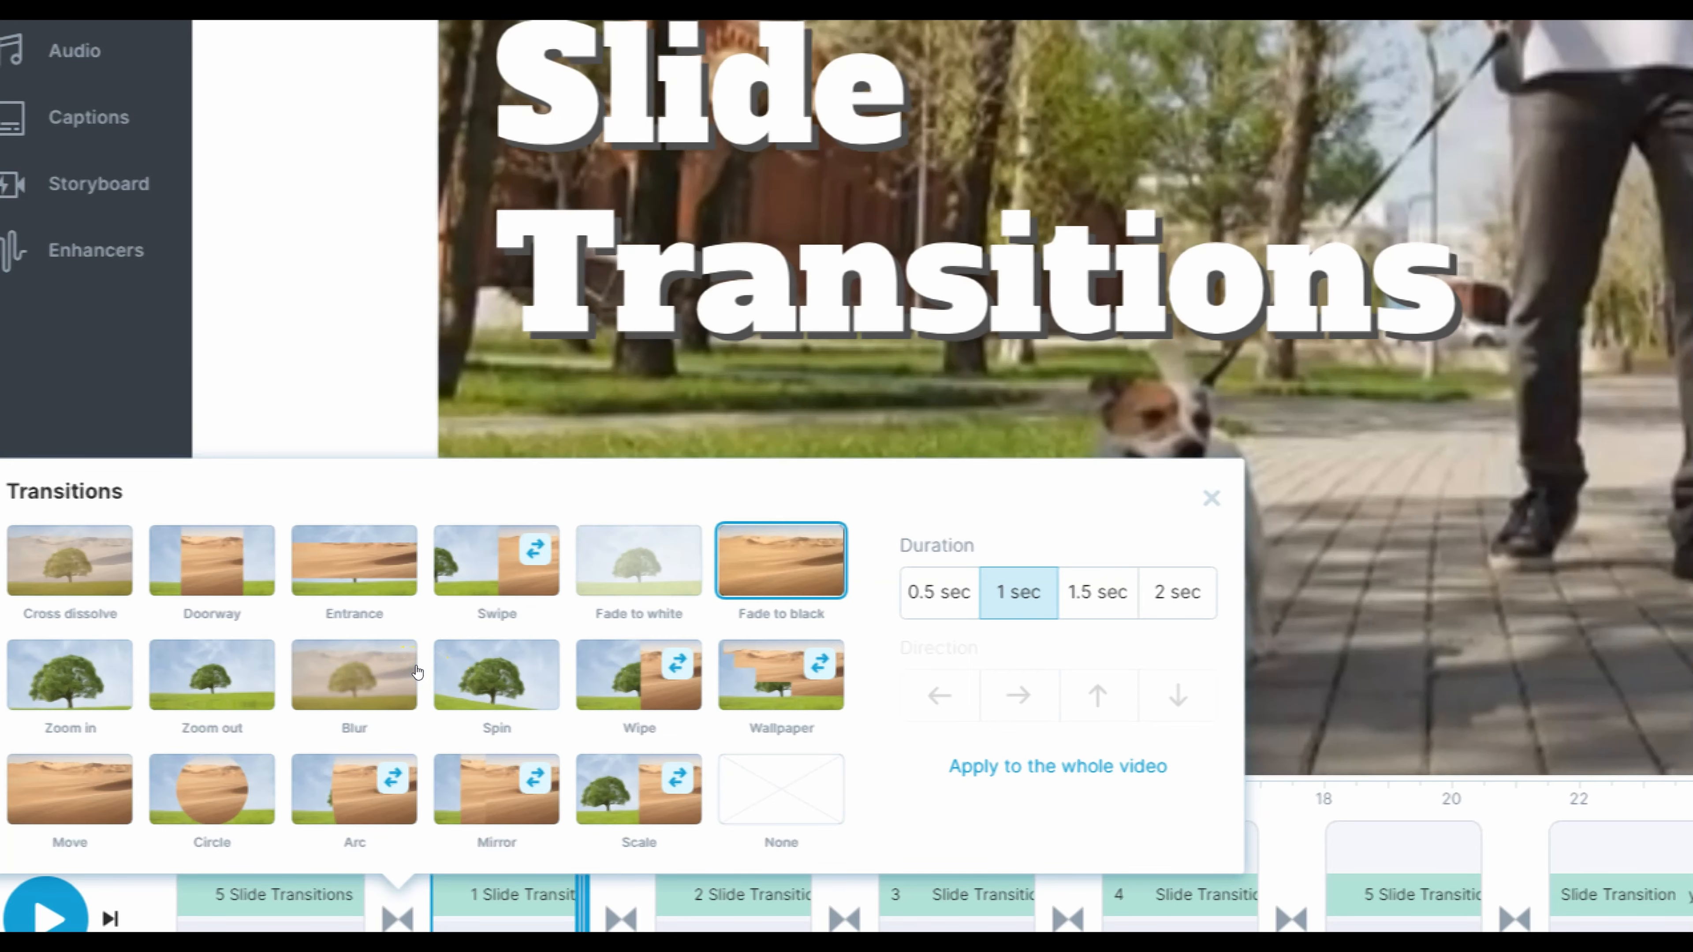
pyautogui.click(326, 732)
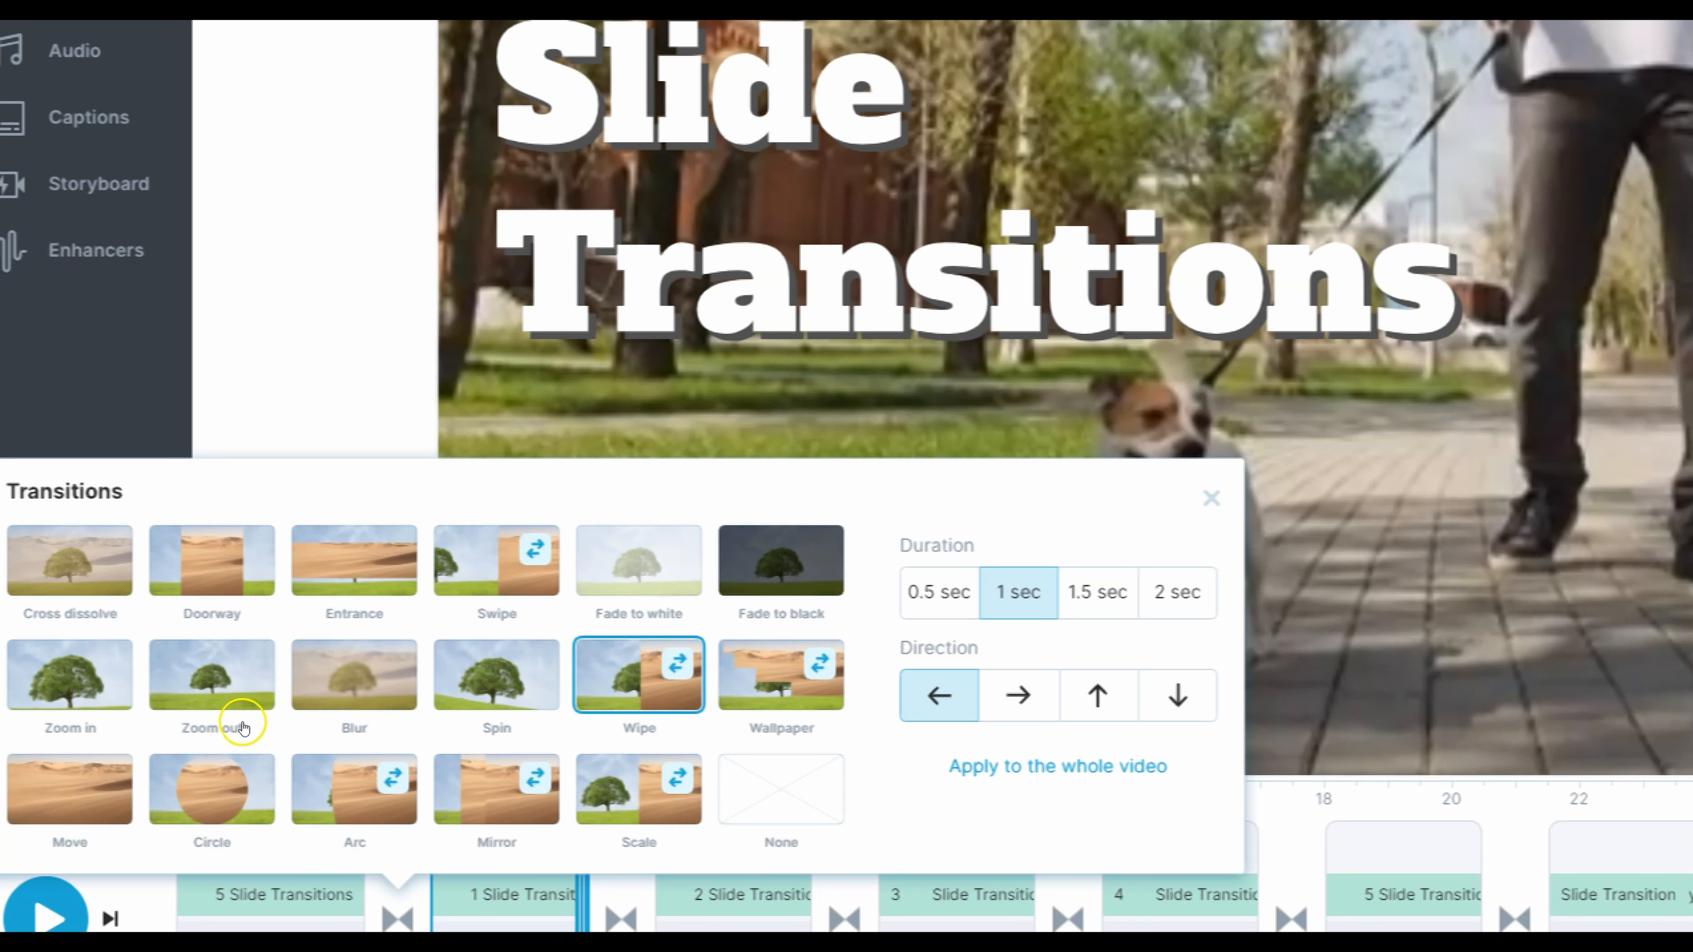
pyautogui.click(255, 731)
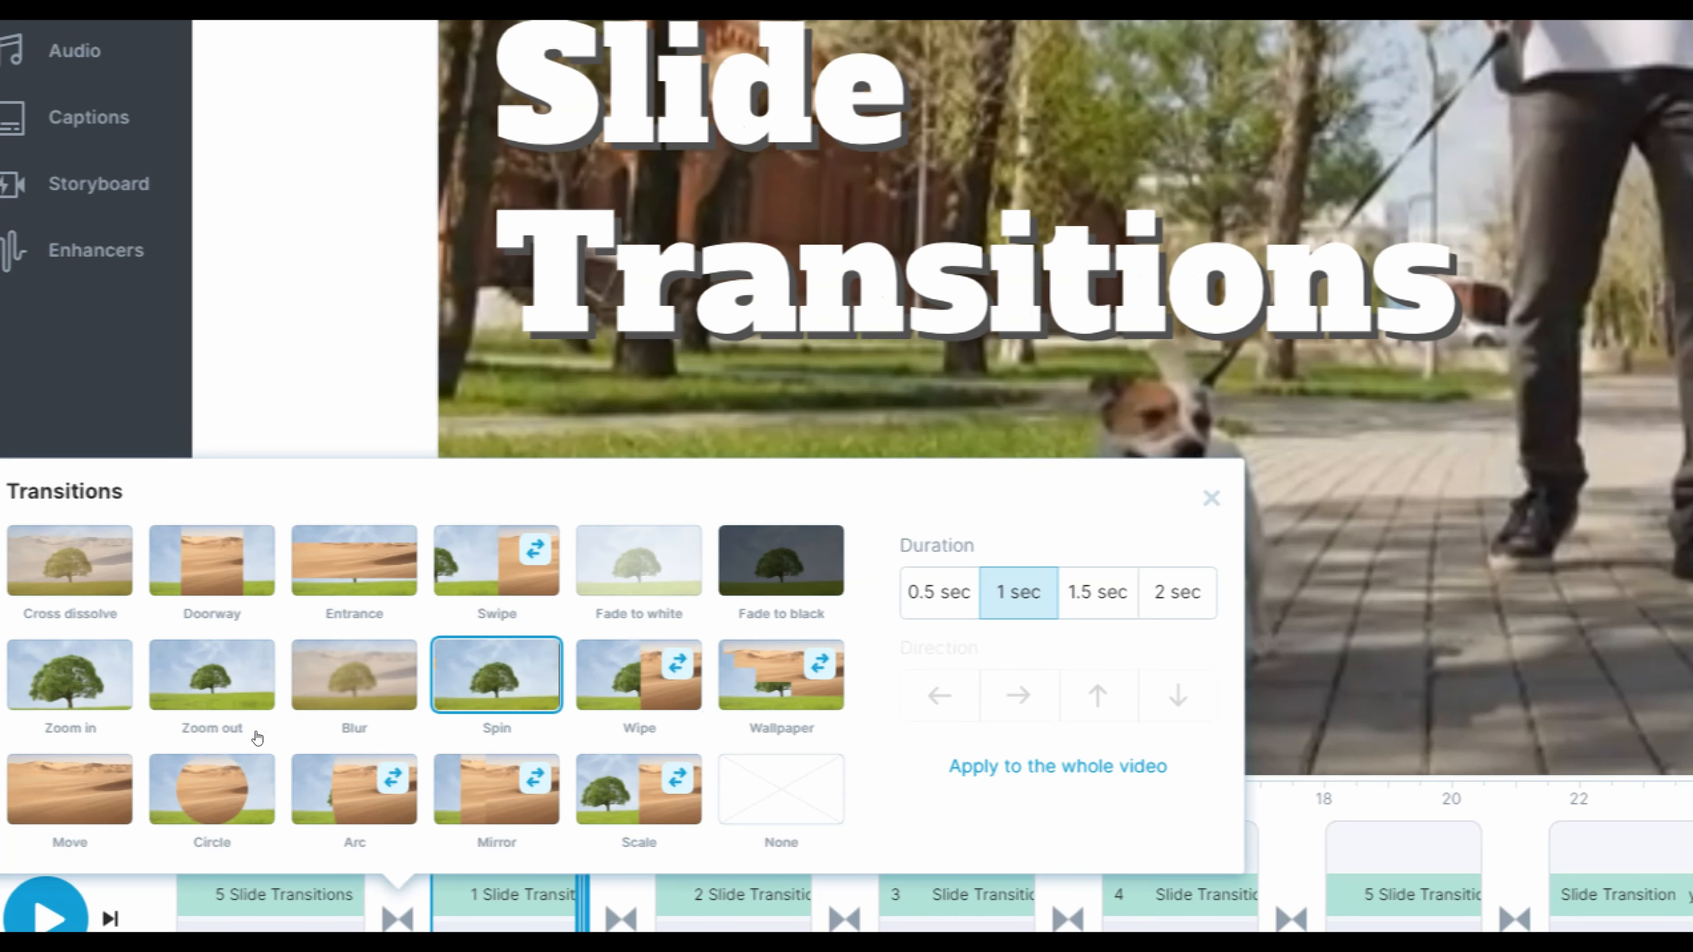
pyautogui.click(122, 789)
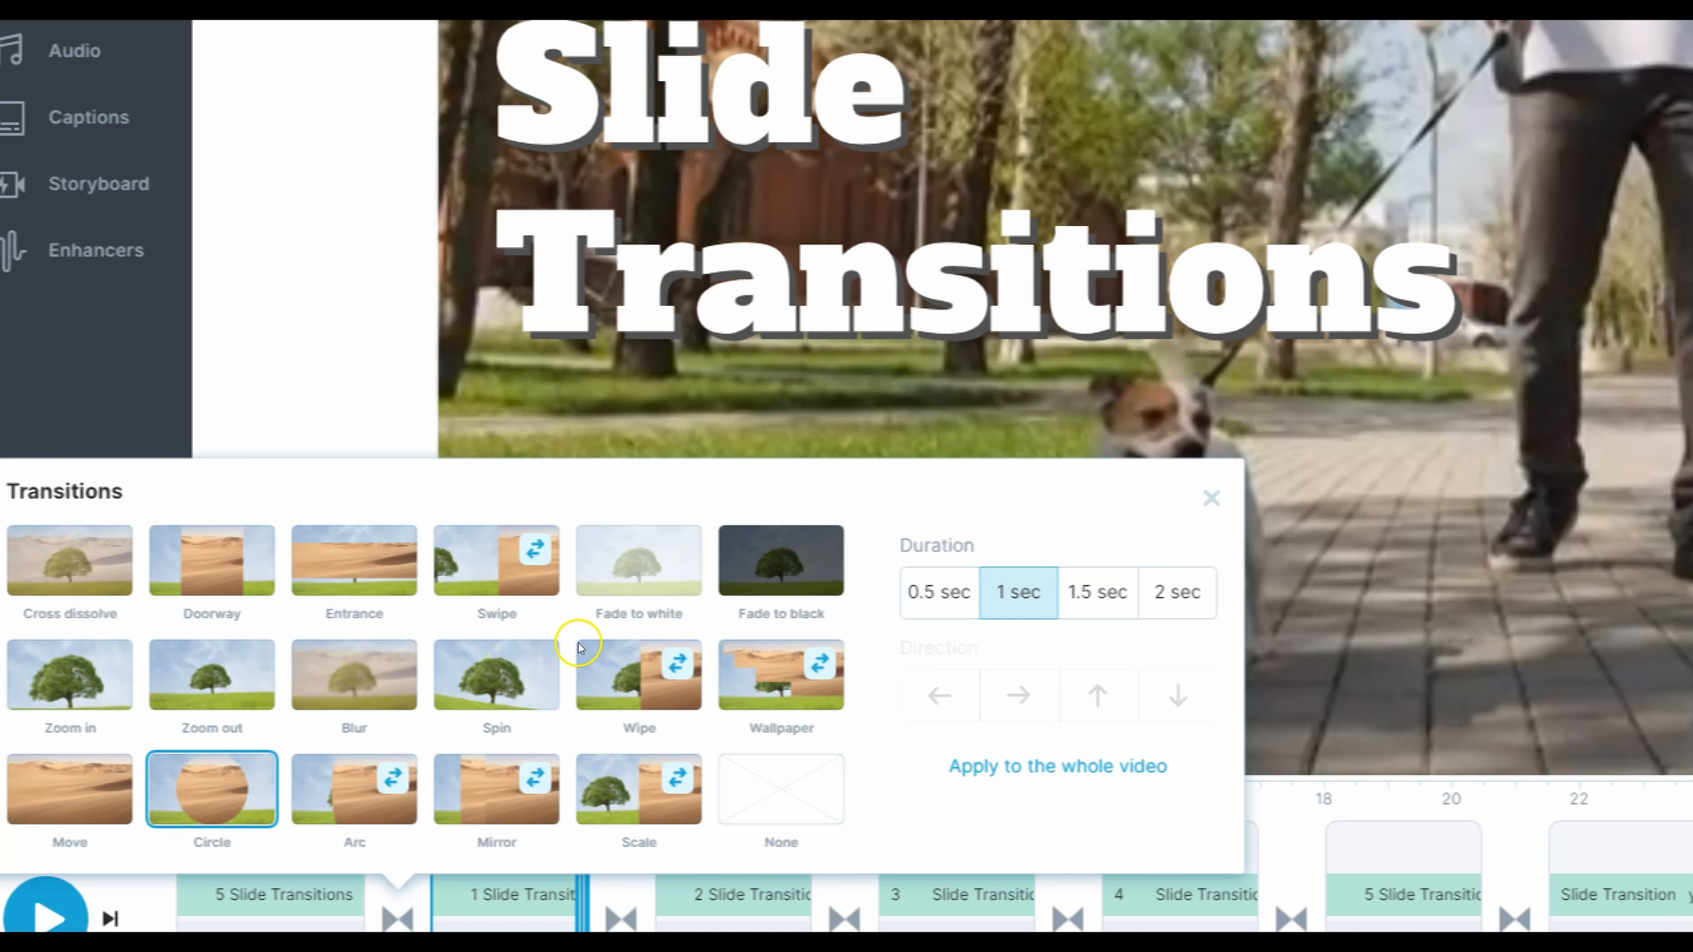
pyautogui.click(500, 692)
# - Set the first transition's duration to 0.5 sec and try the Swipe, Fade to white and Move styles
pyautogui.click(939, 592)
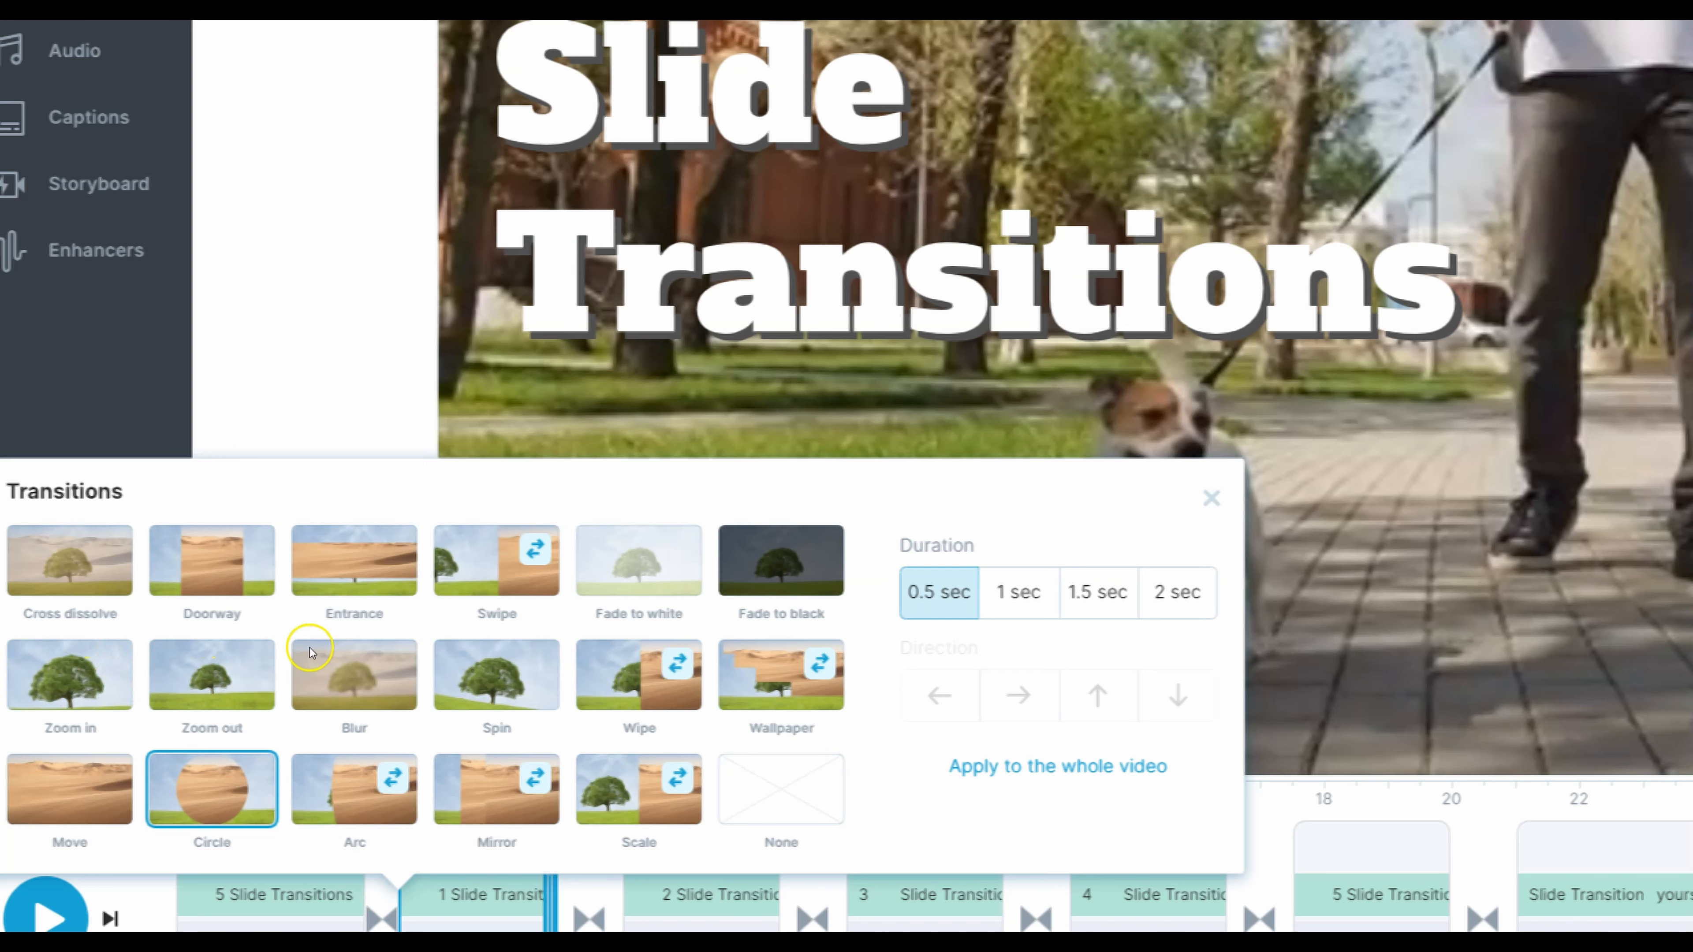
pyautogui.click(496, 560)
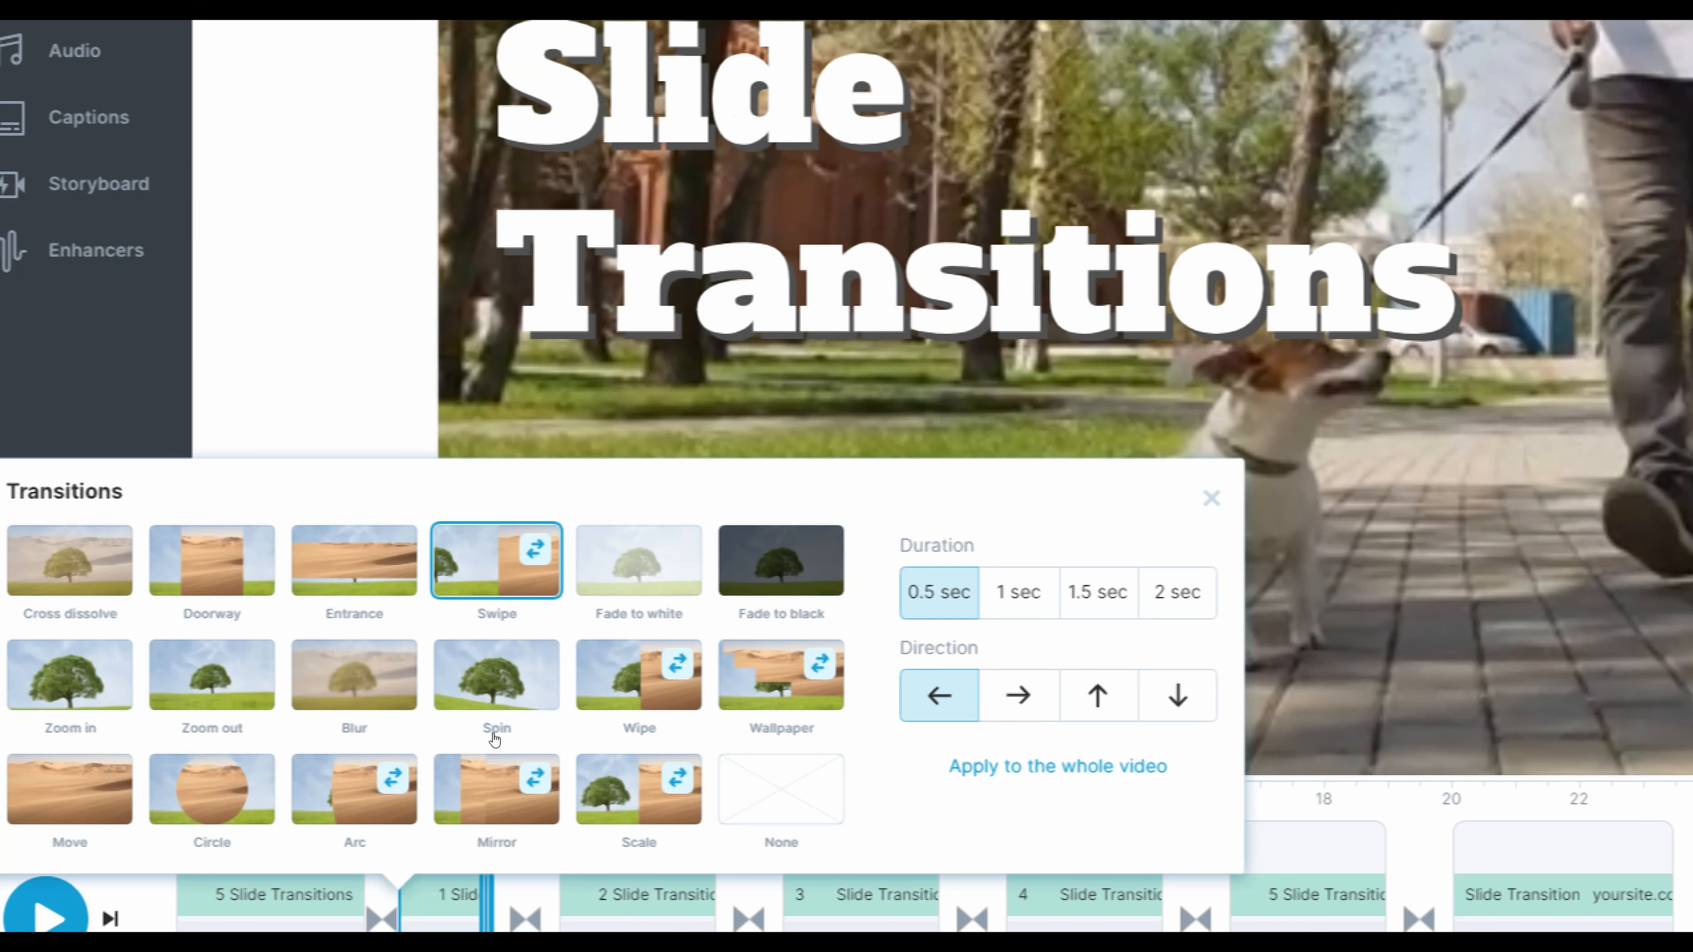
pyautogui.click(526, 743)
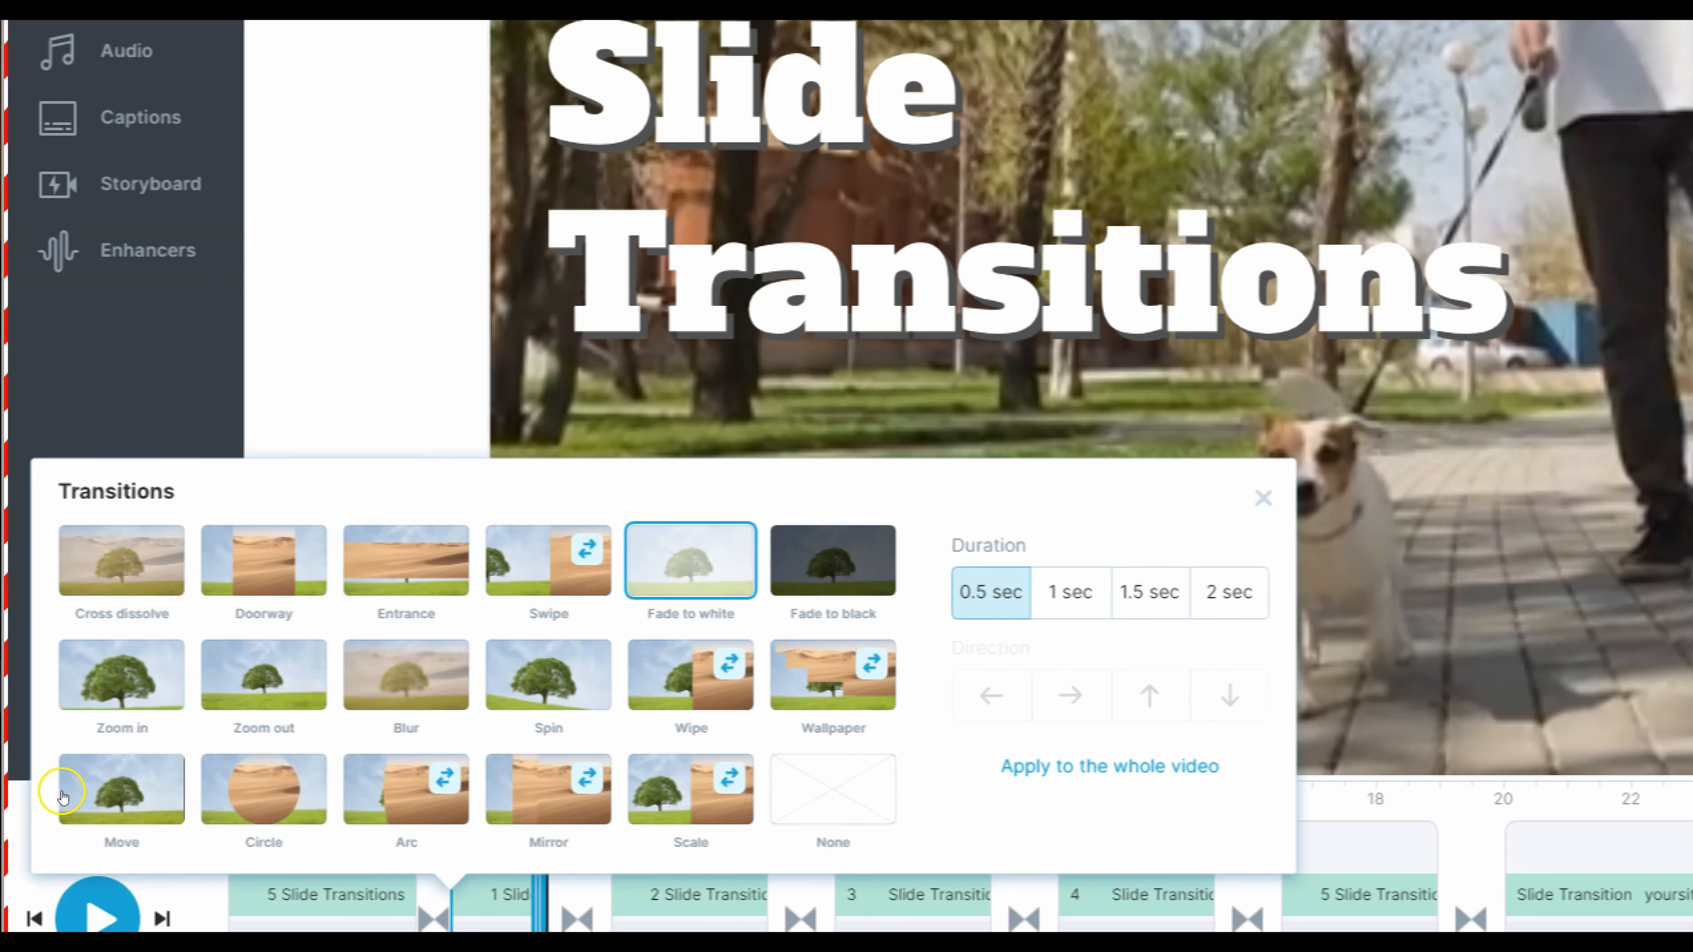
pyautogui.click(13, 790)
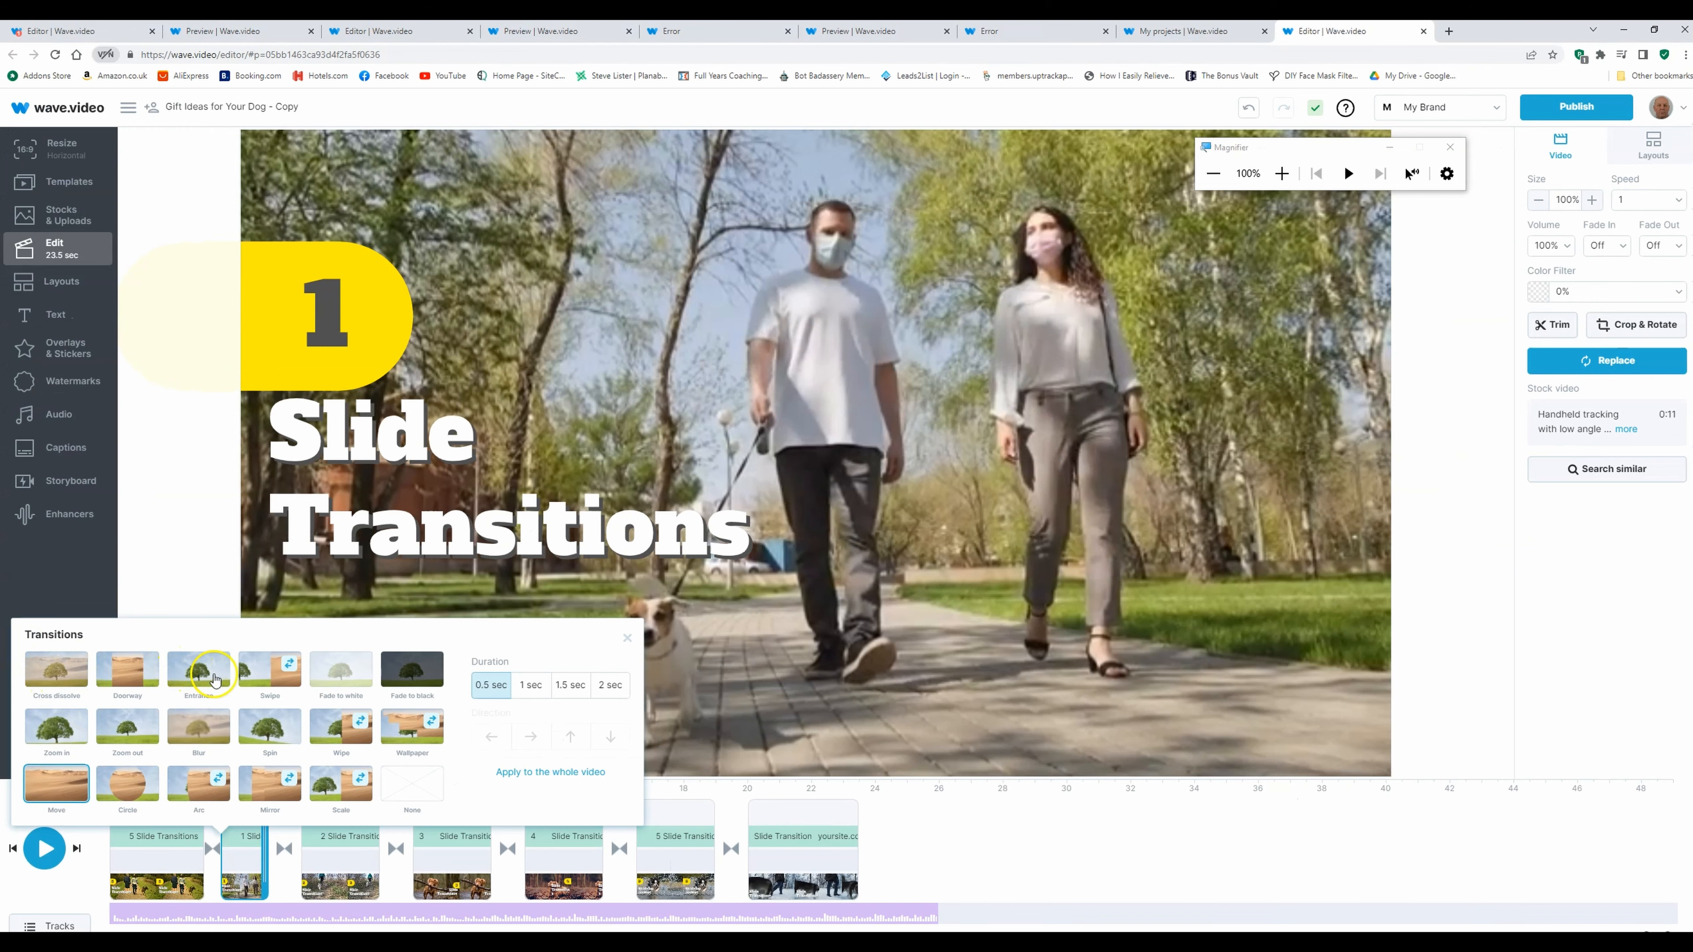
# - Set the first transition to Swipe with the leftward direction and apply it to the whole video
pyautogui.click(270, 674)
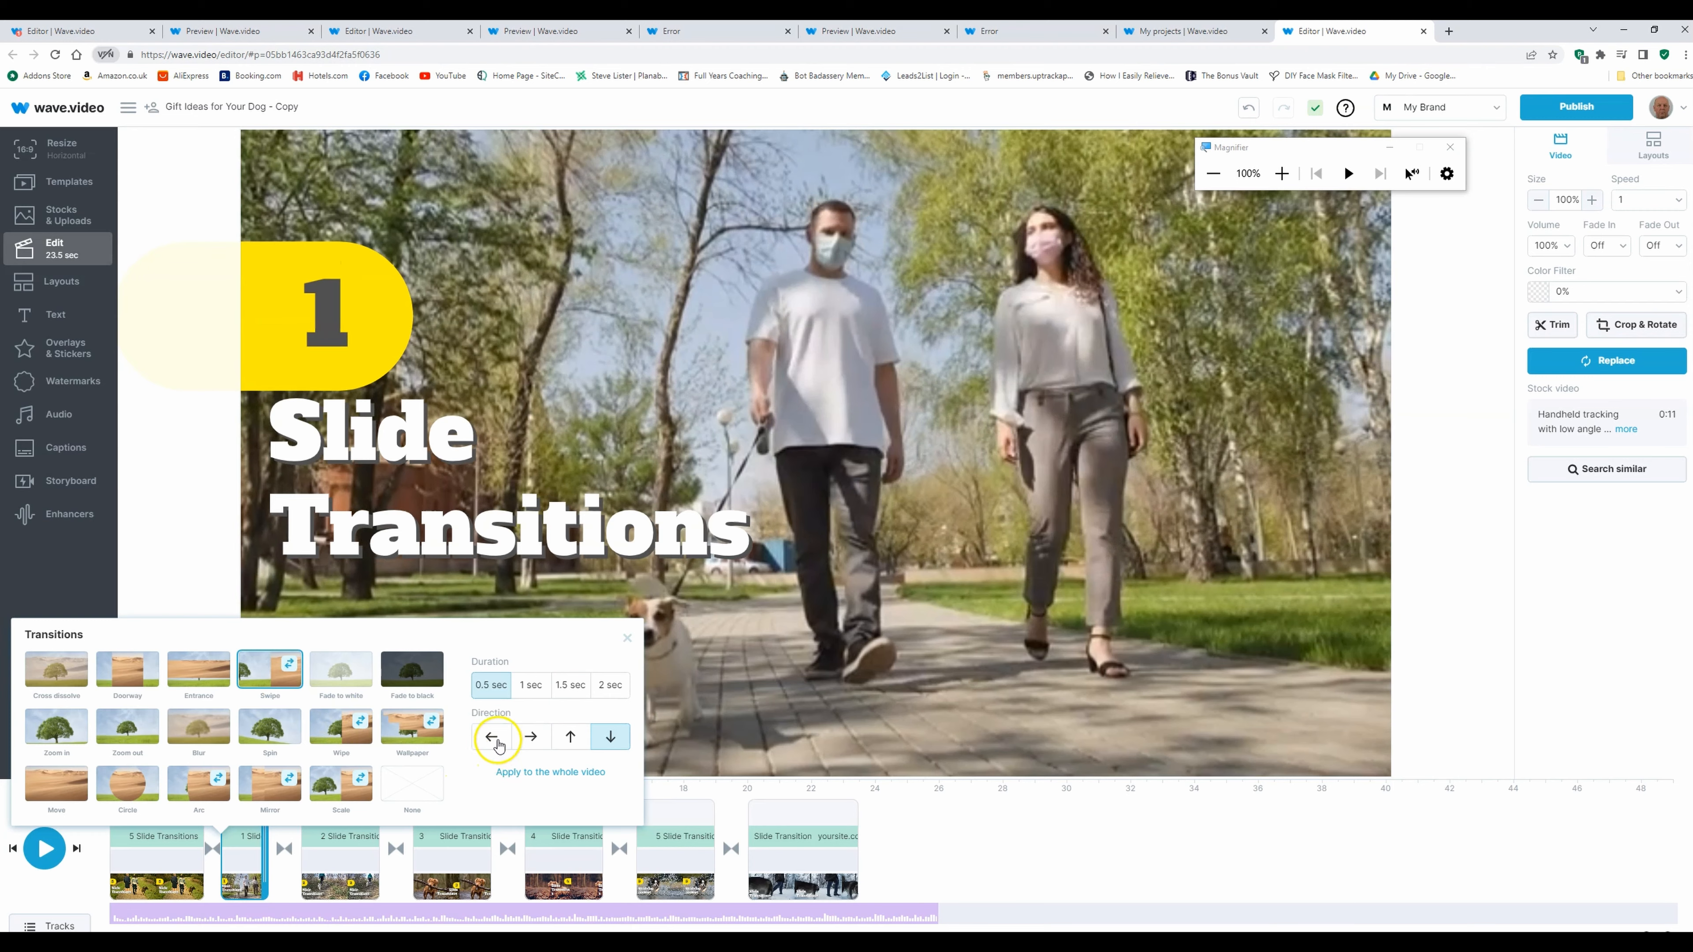
pyautogui.click(494, 740)
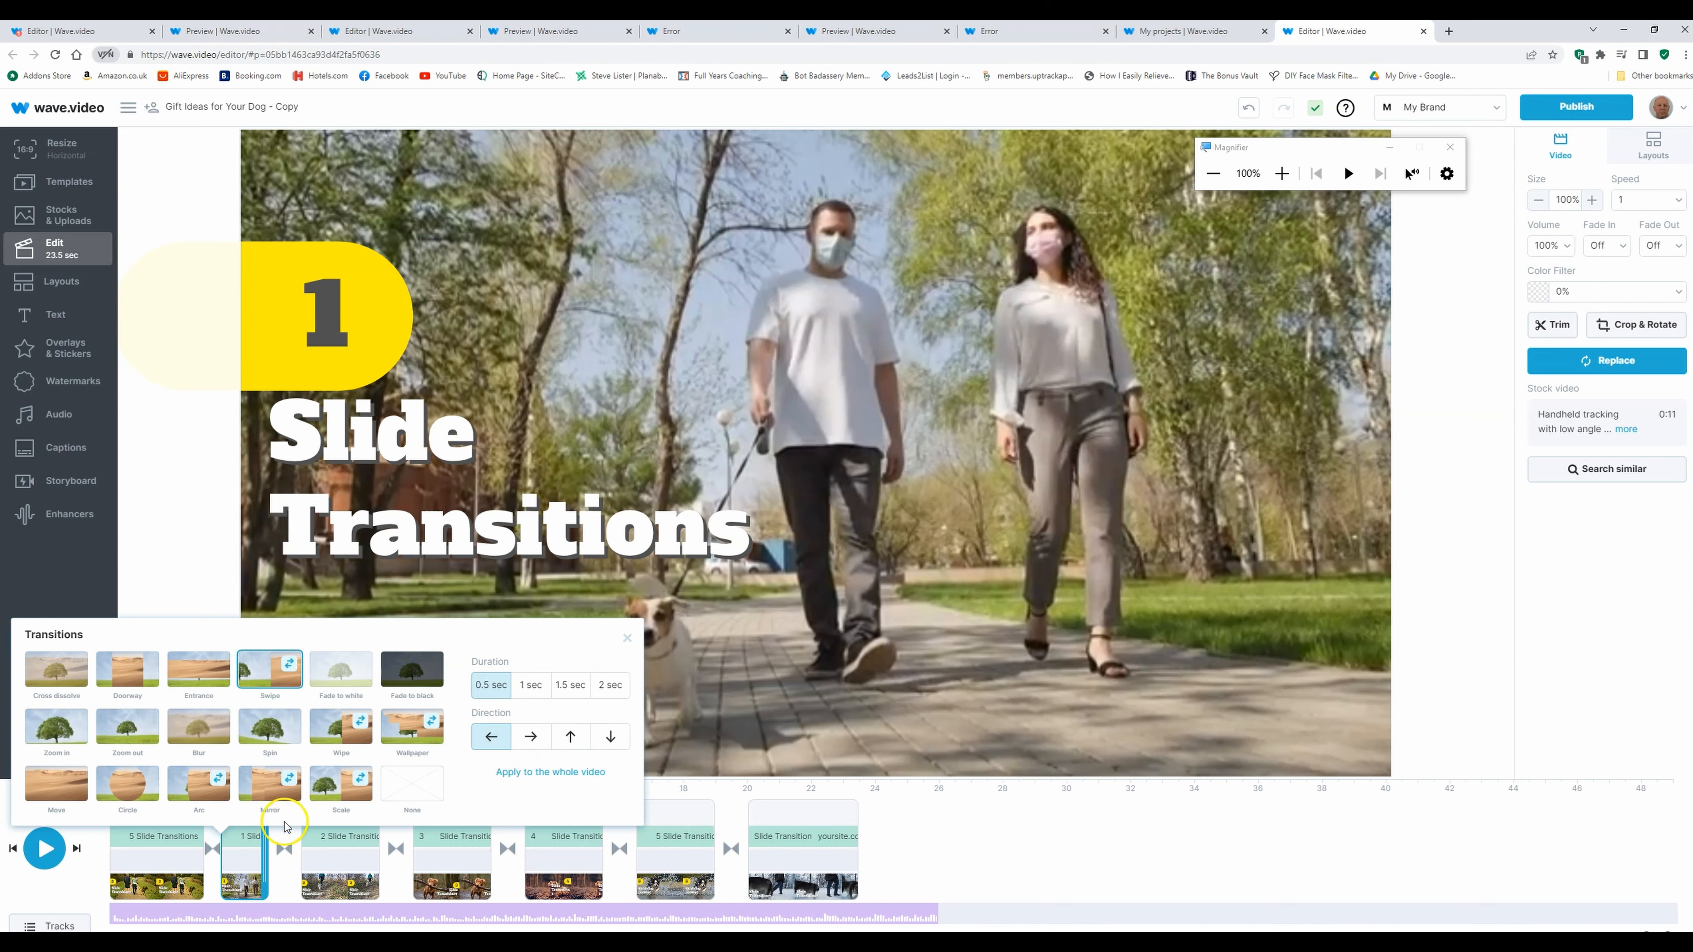
pyautogui.click(212, 853)
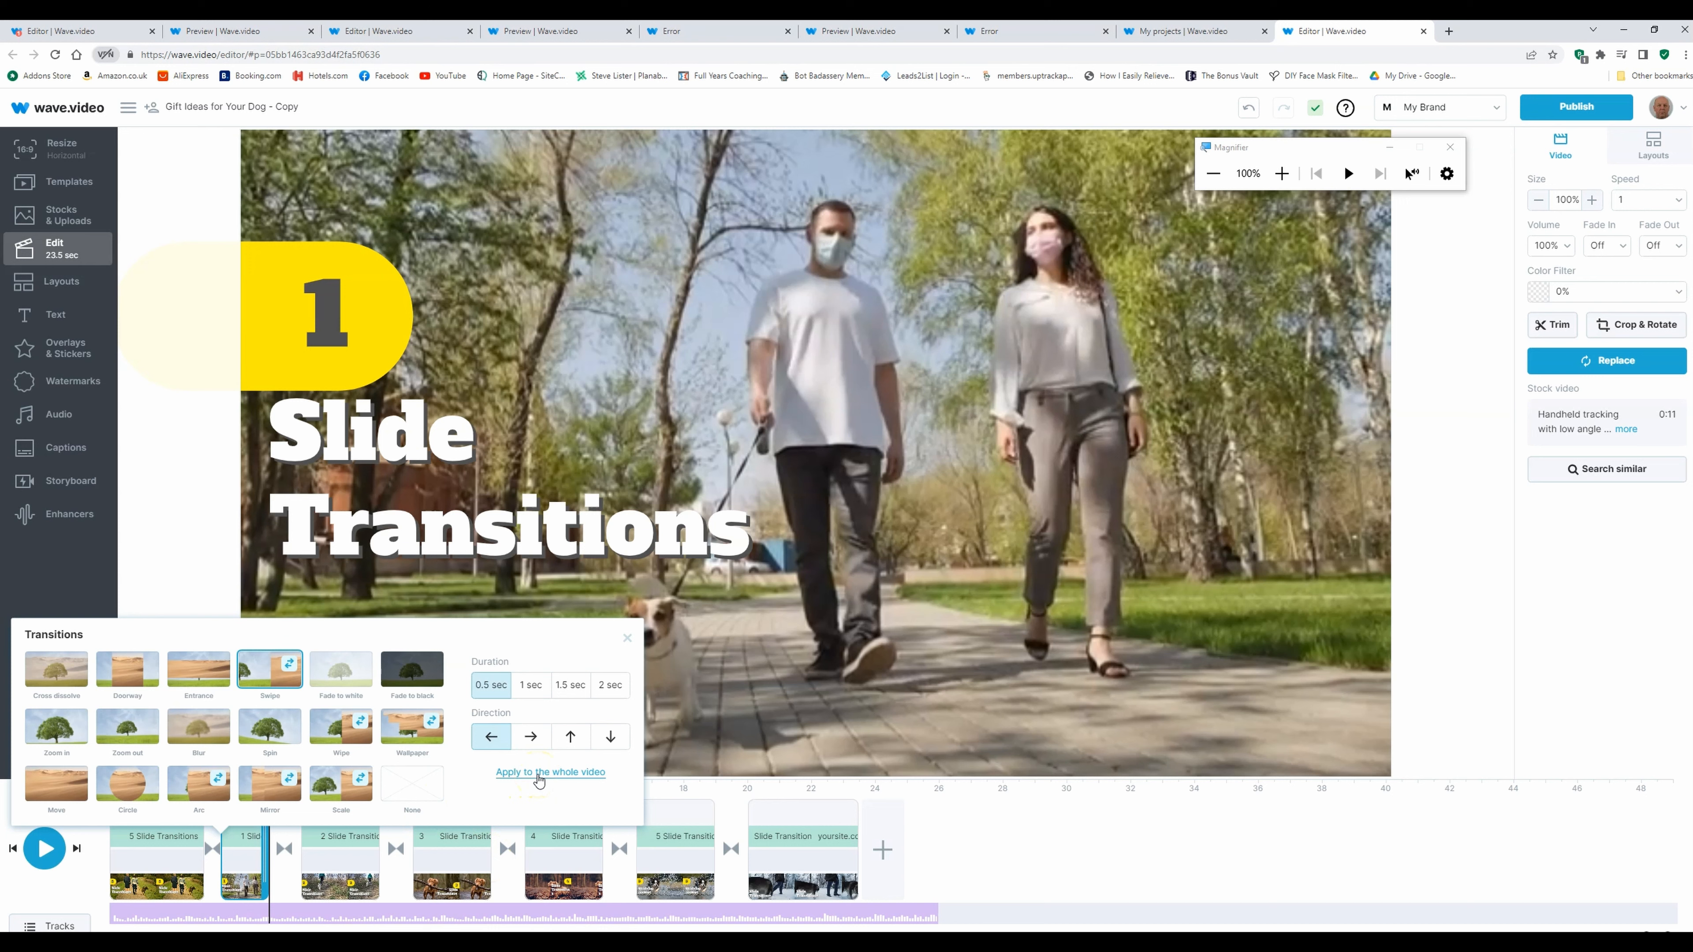
pyautogui.click(538, 774)
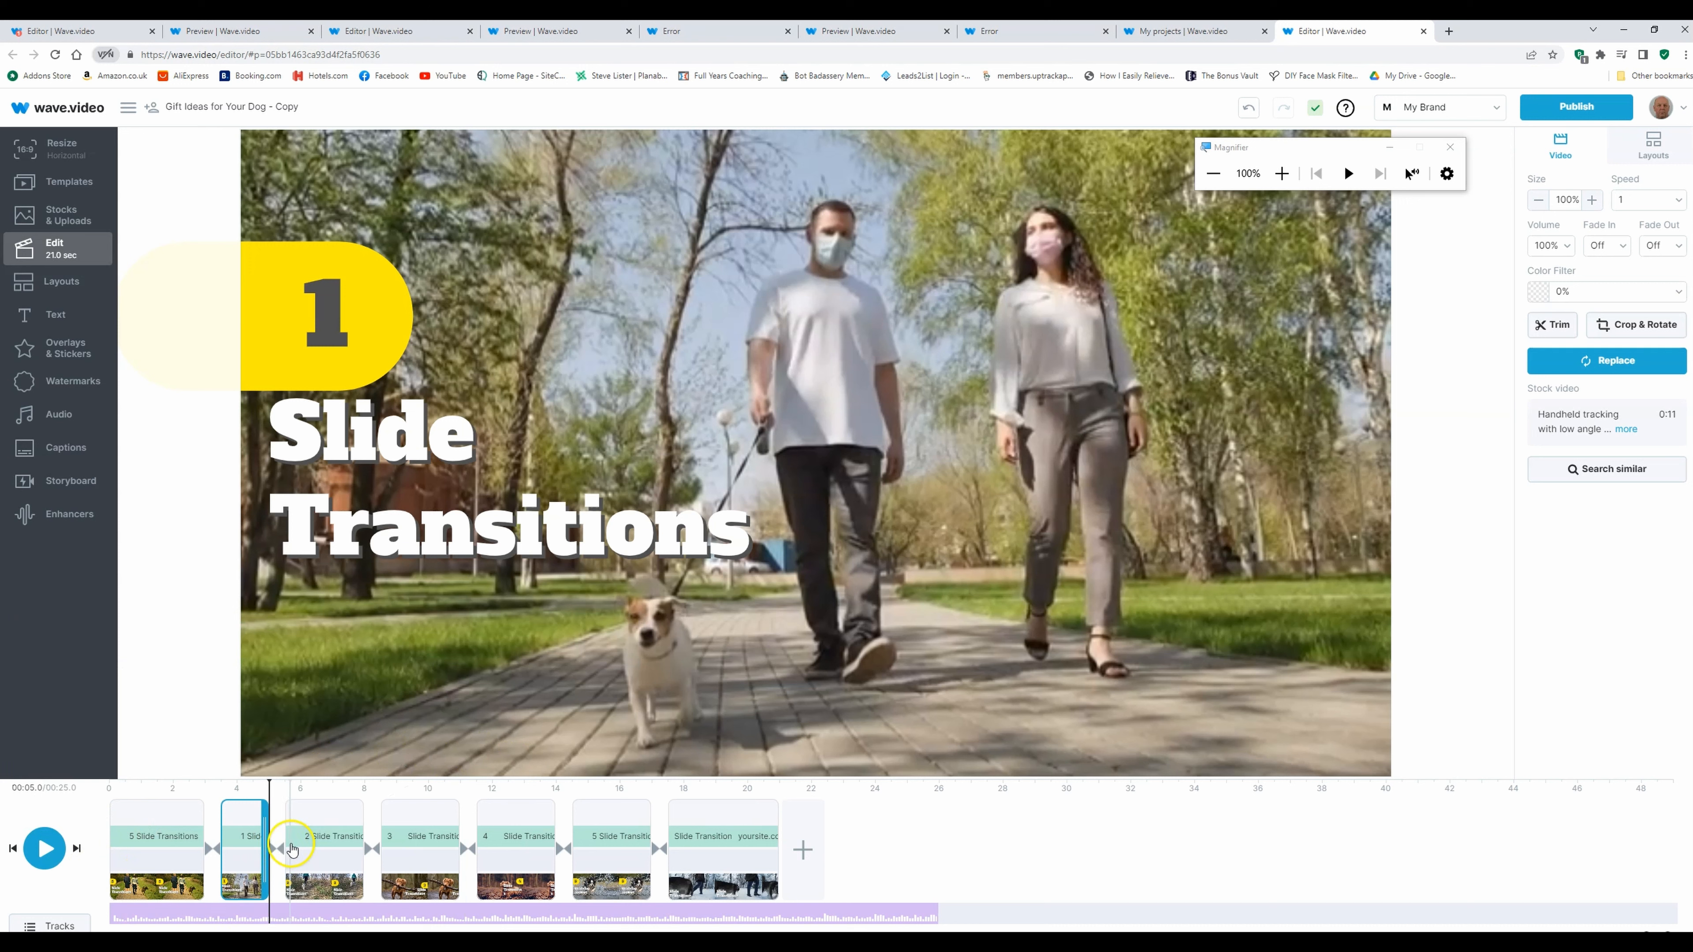
# - Change the transition before the last clip to Spin with a 1 sec duration and close its settings
pyautogui.click(659, 851)
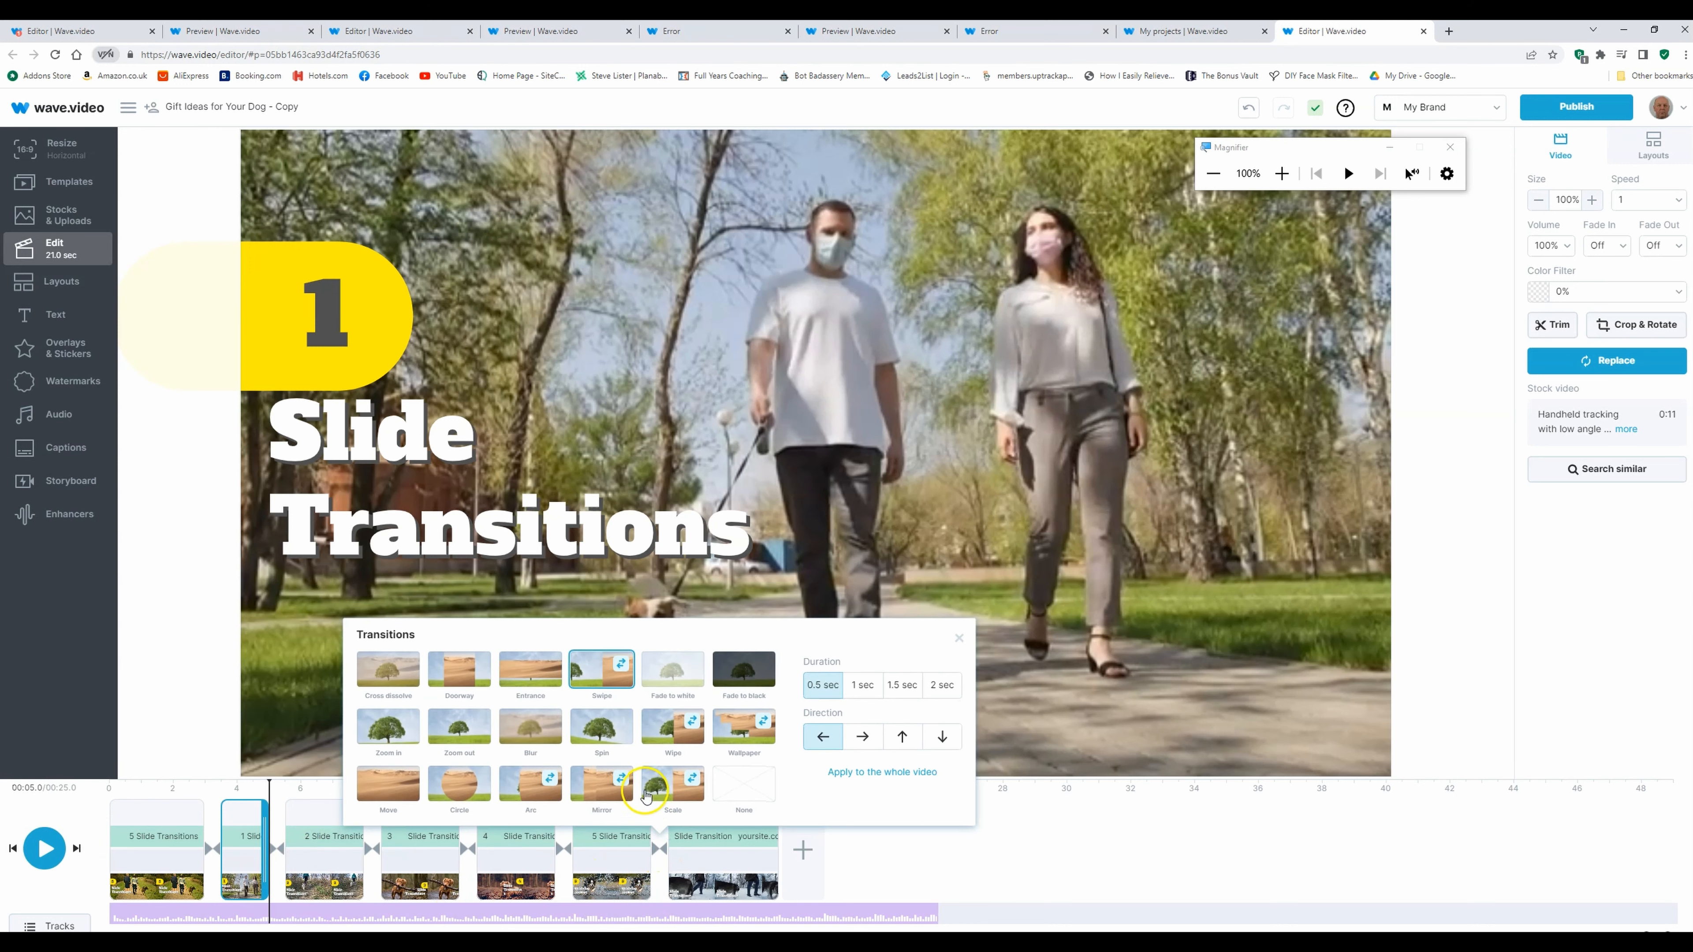
pyautogui.click(604, 730)
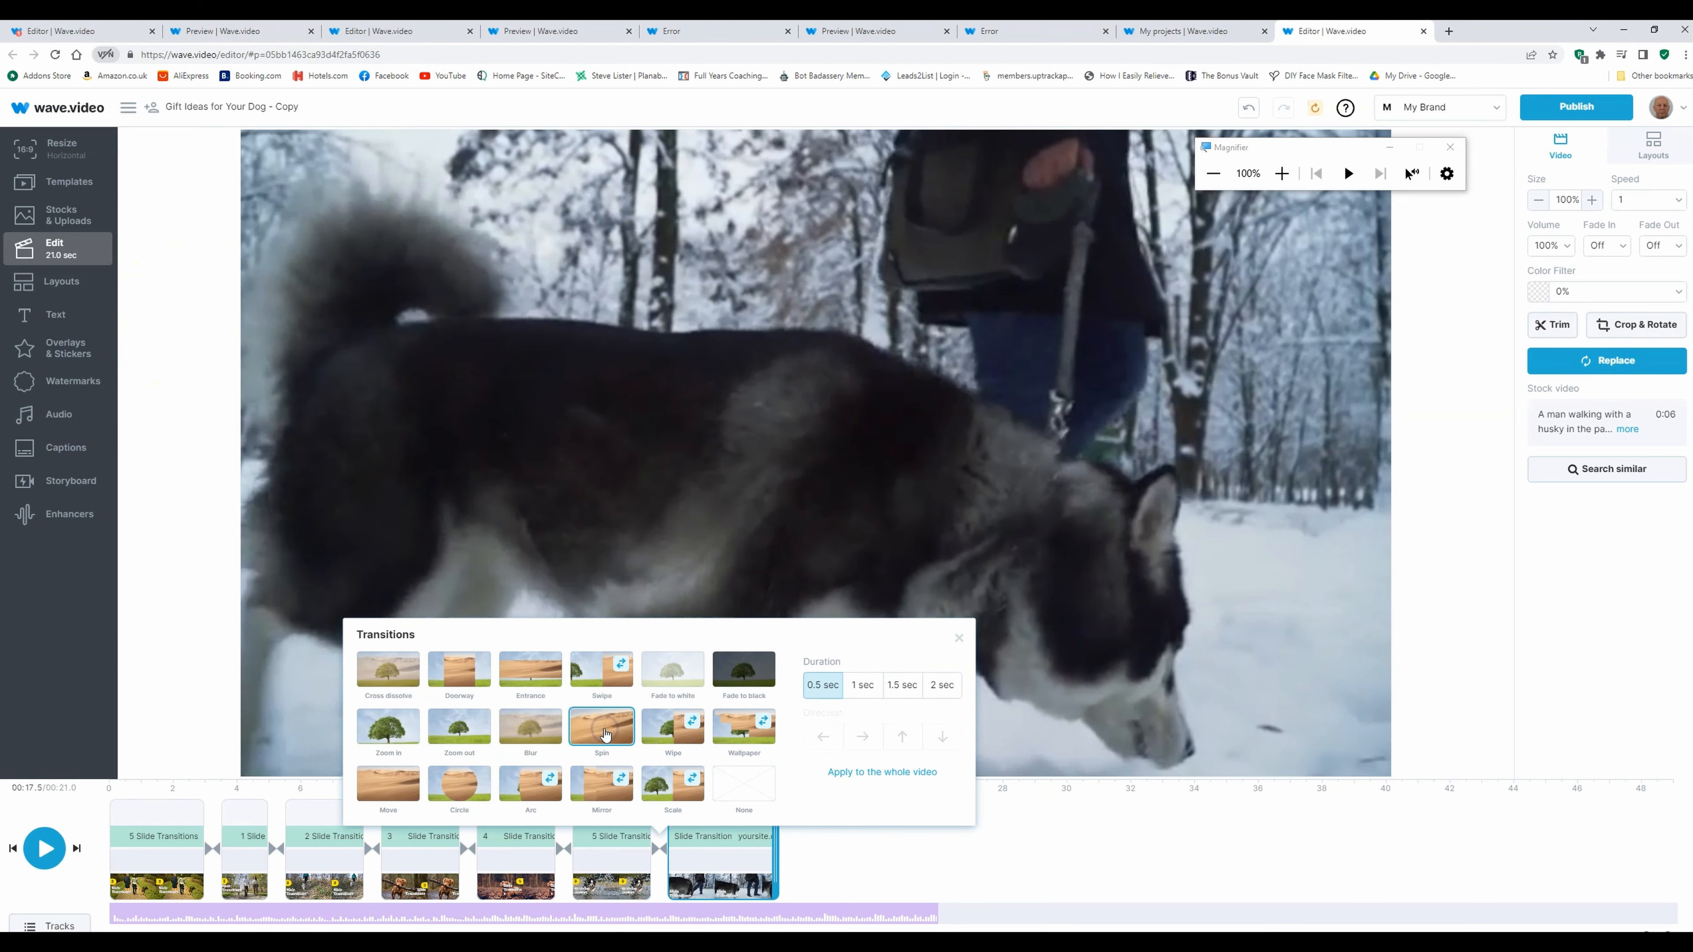
pyautogui.click(813, 690)
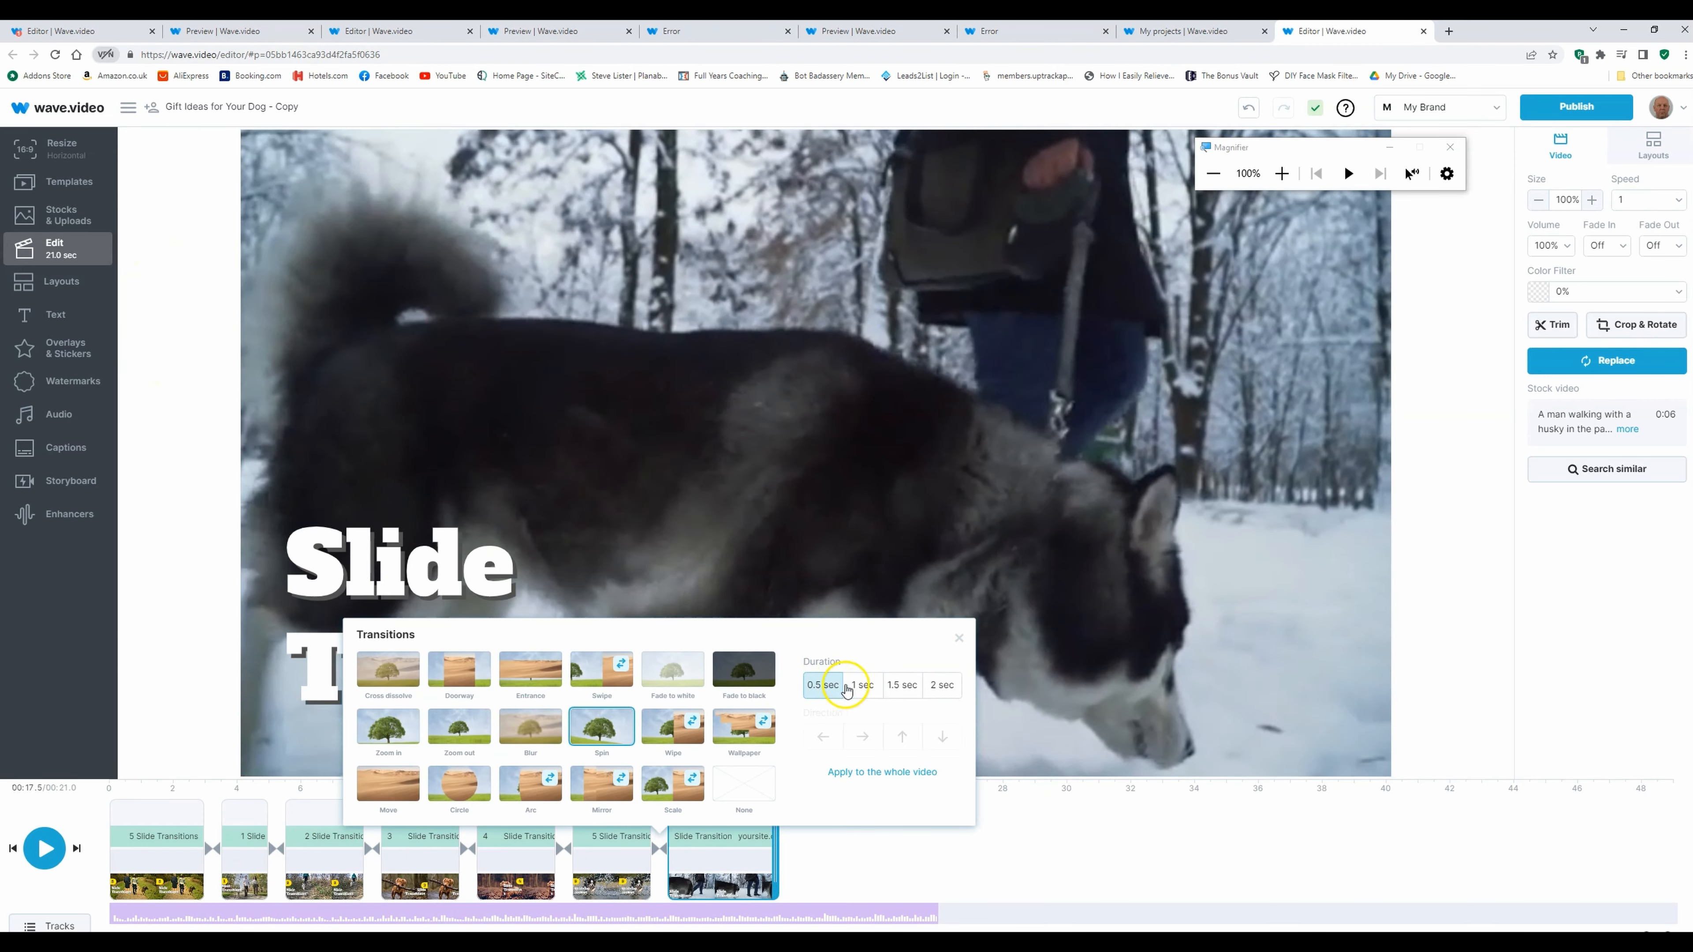
pyautogui.click(864, 692)
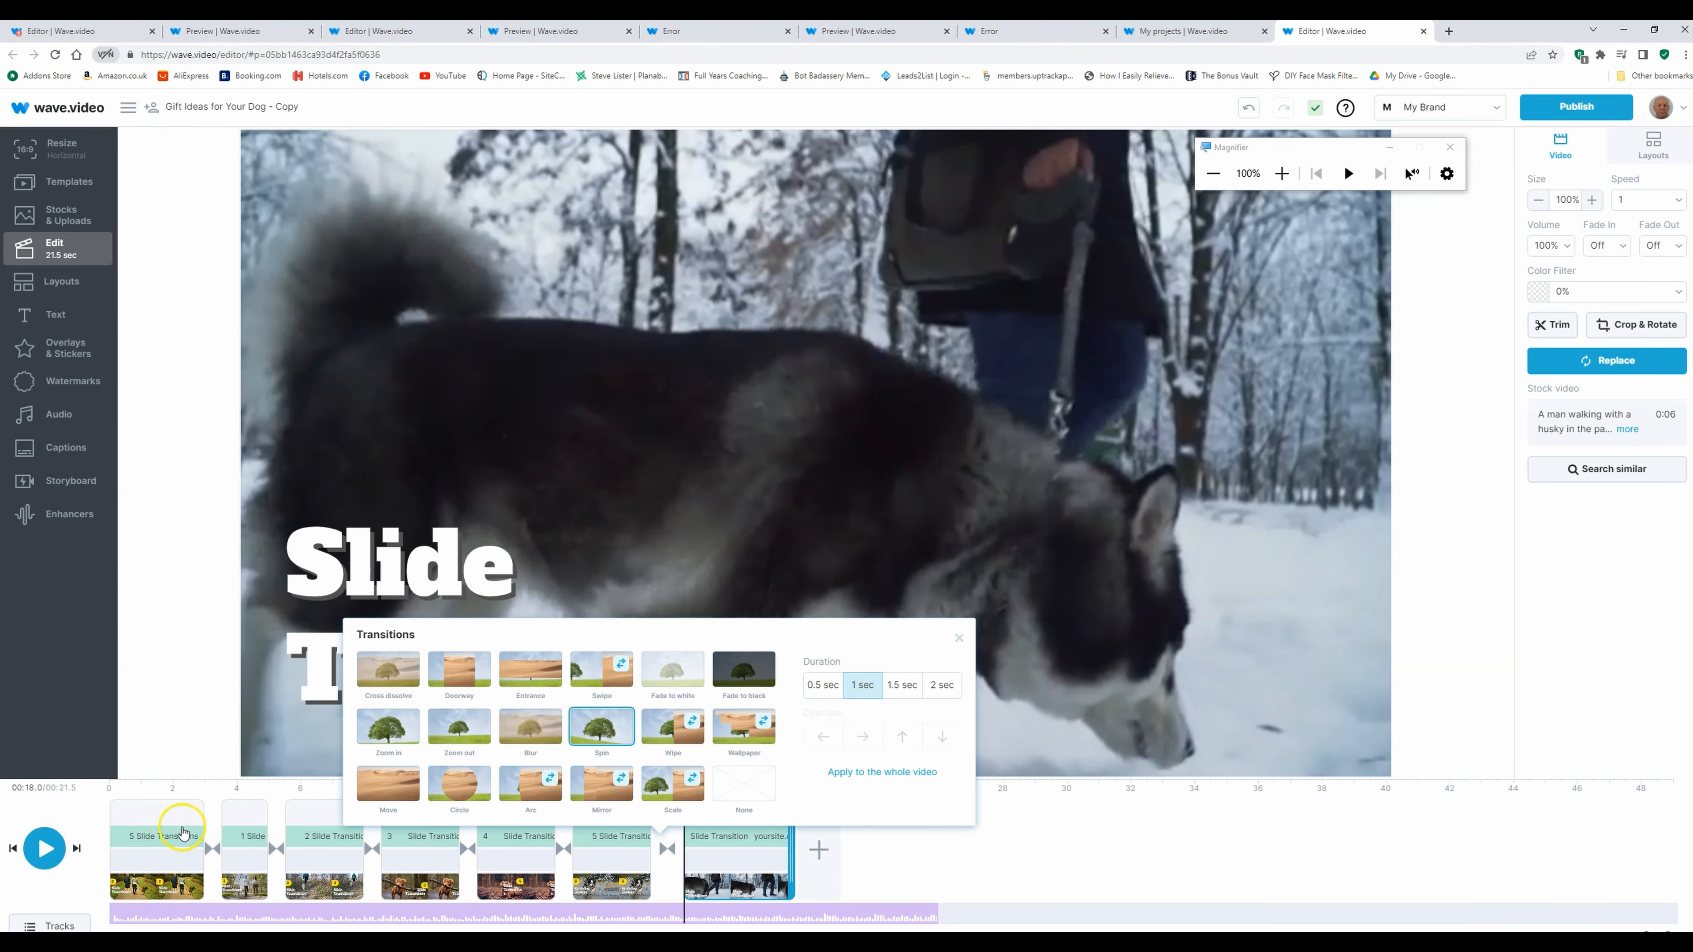
pyautogui.click(55, 892)
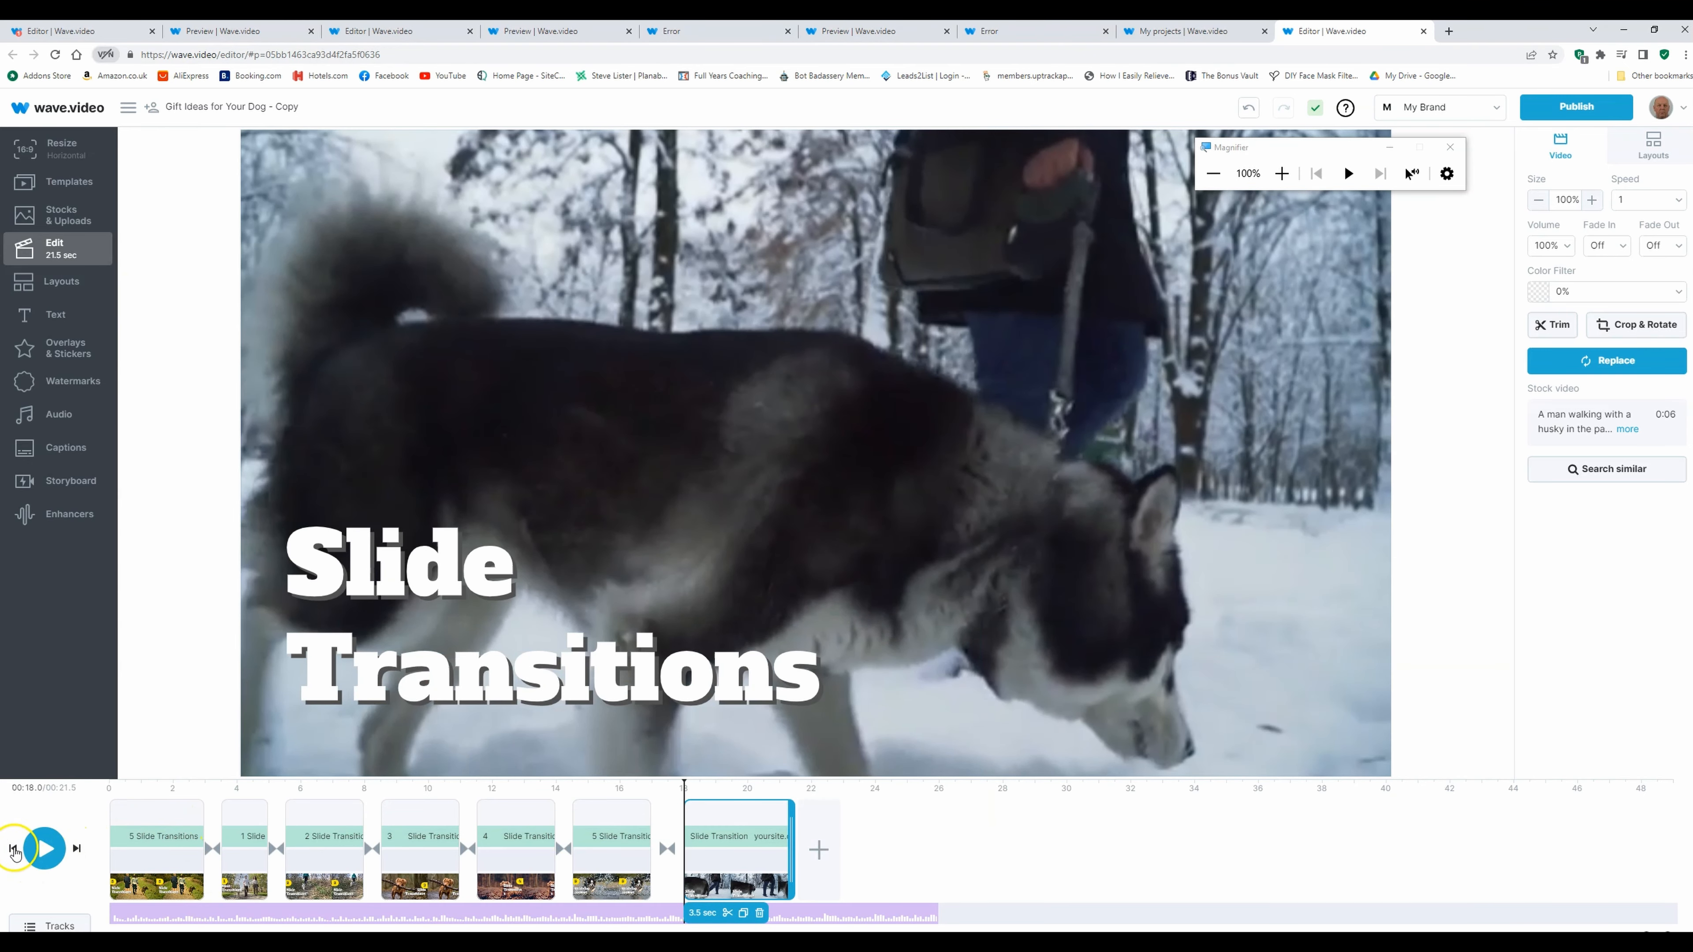
# - Play the video from the beginning to review the changed transitions, pausing during the last clip
pyautogui.click(12, 848)
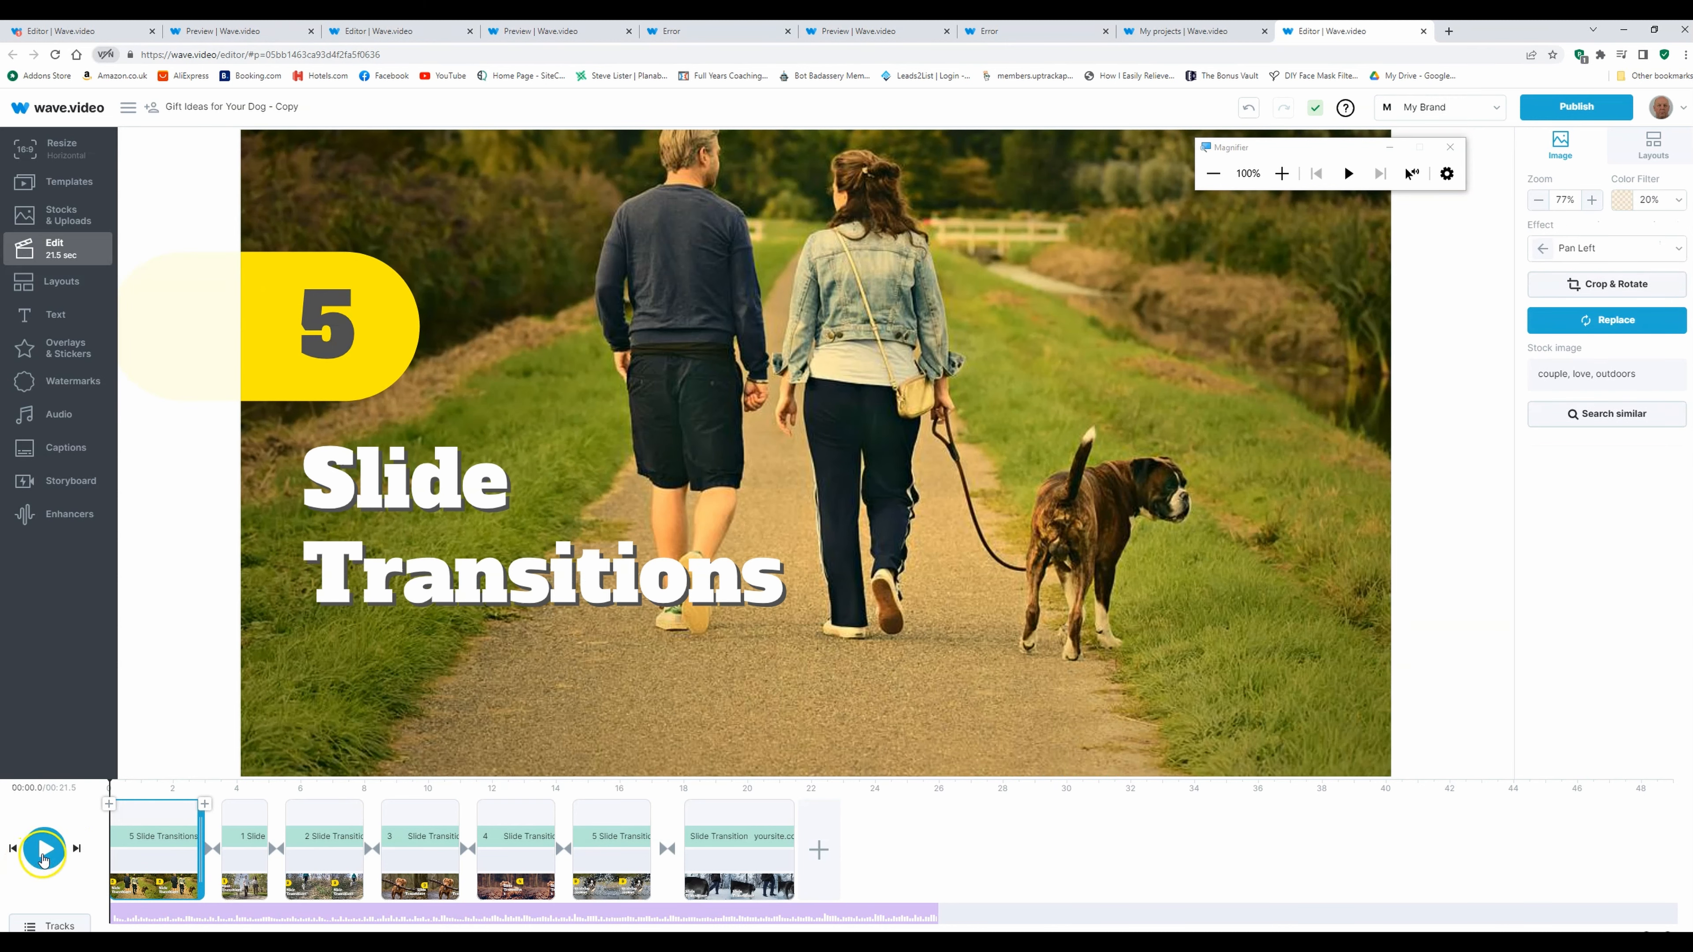
pyautogui.click(44, 850)
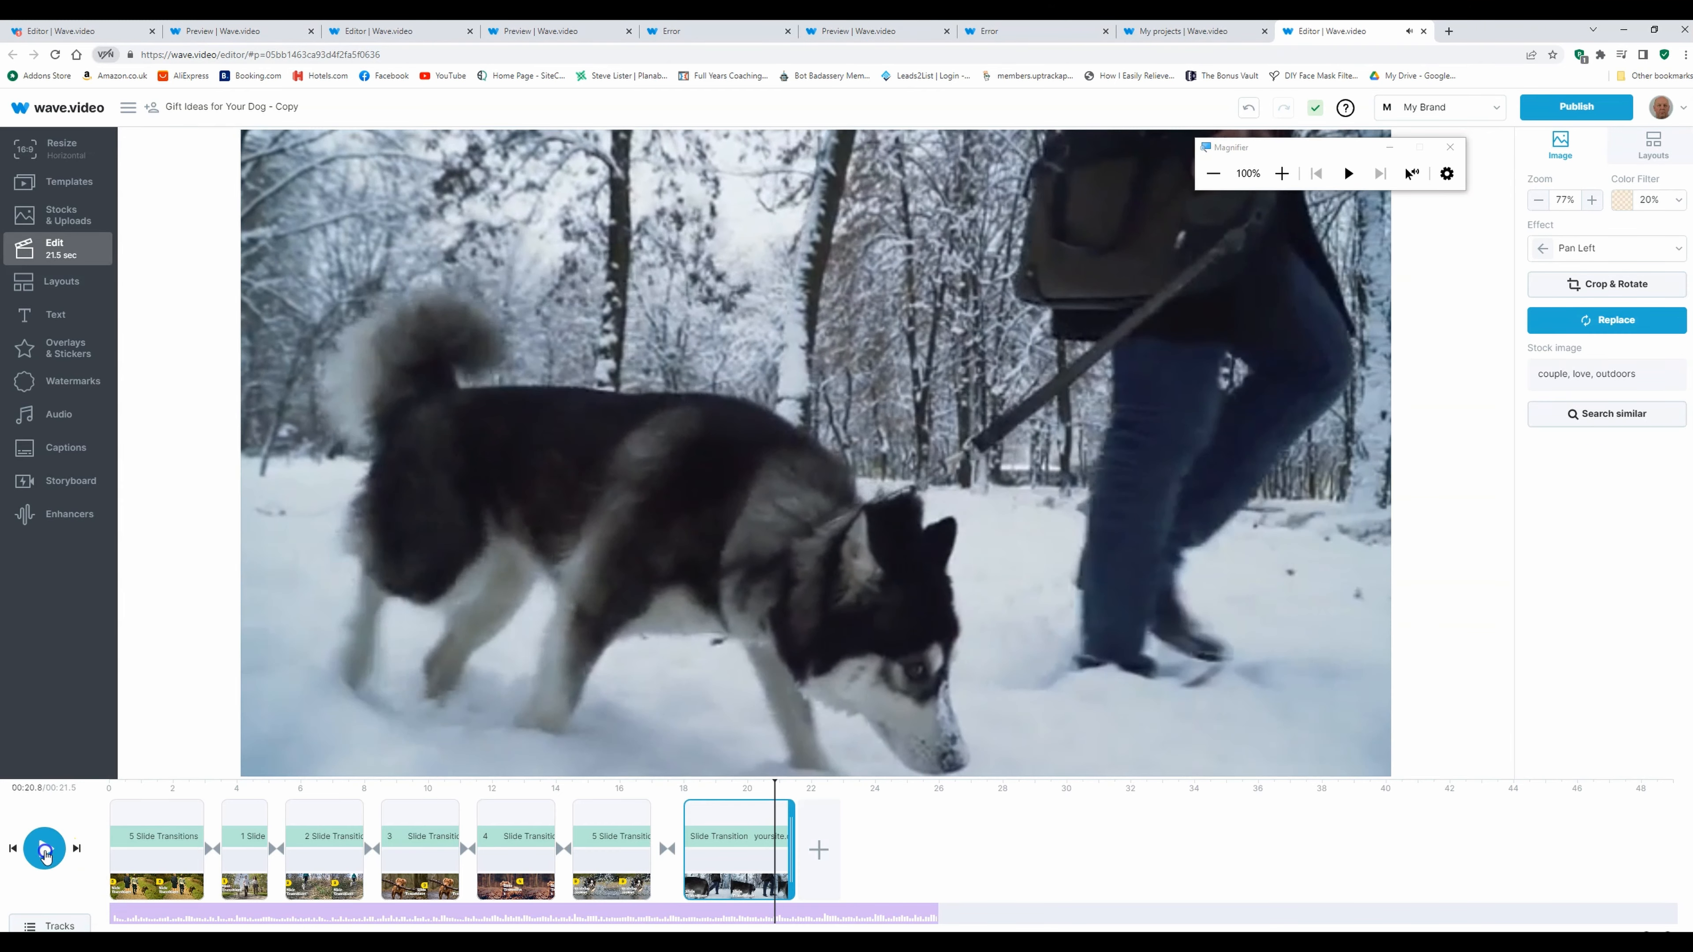
pyautogui.click(45, 850)
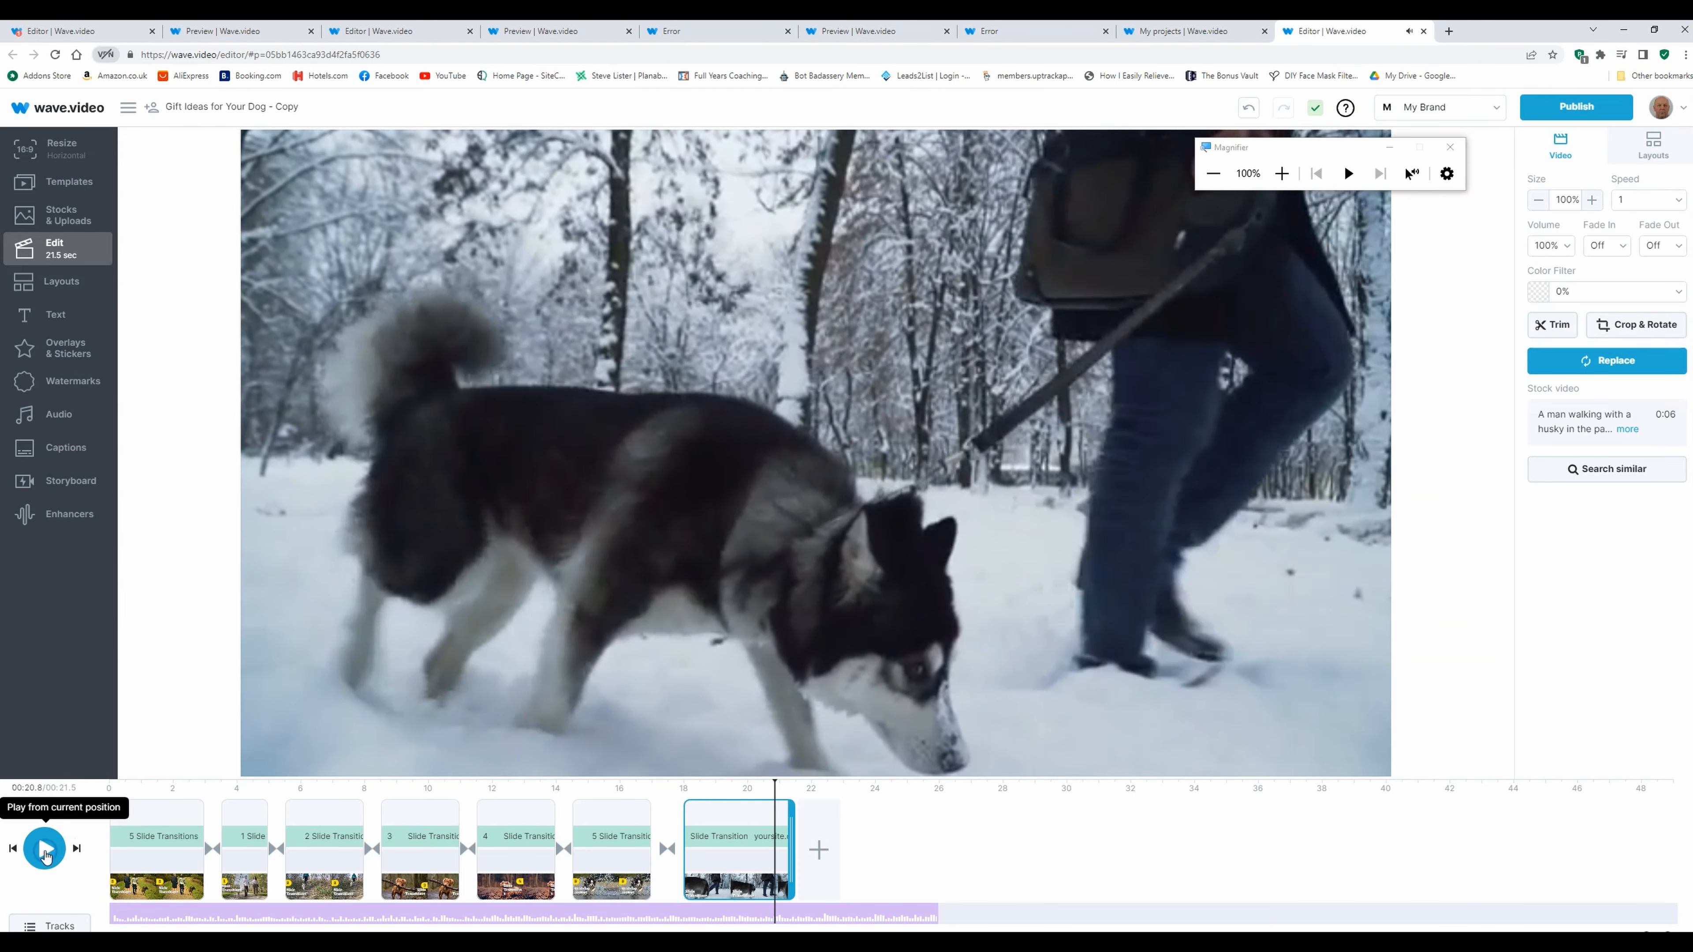